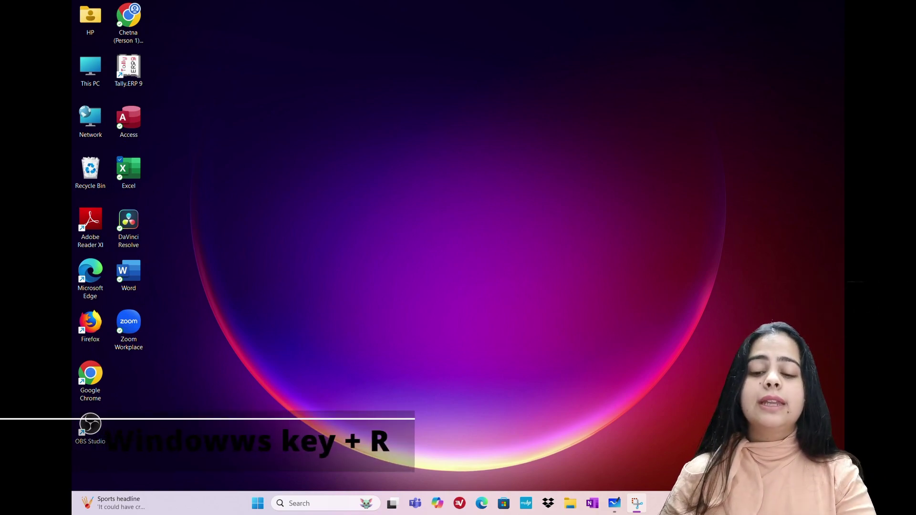
Launch Excel and open the full gallery of templates.
key(super+r)
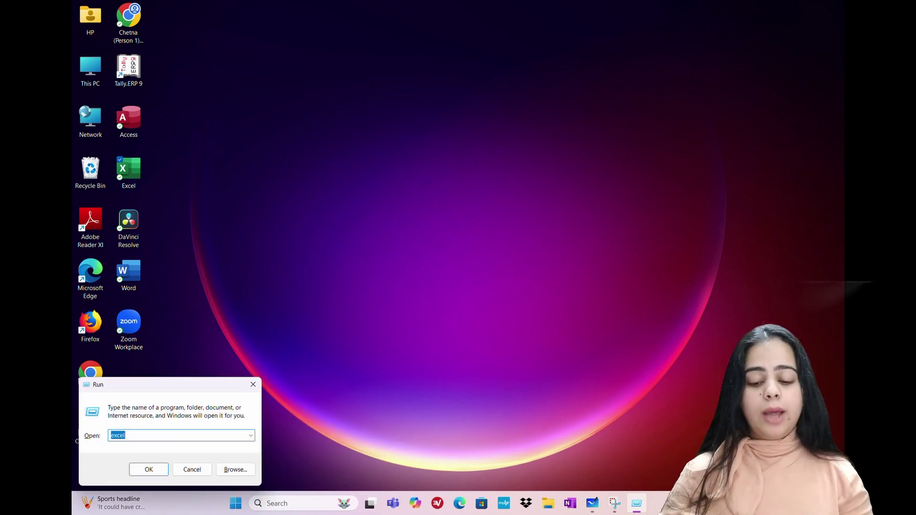
key(Return)
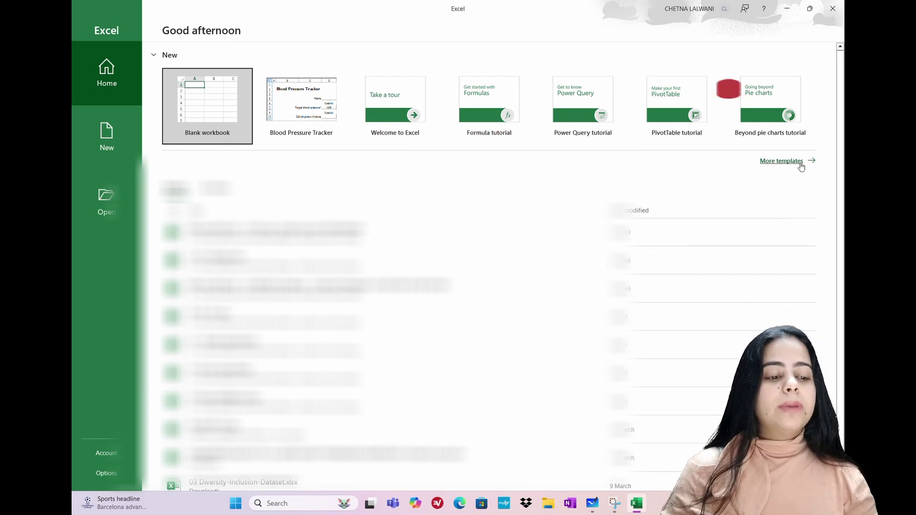
click(802, 164)
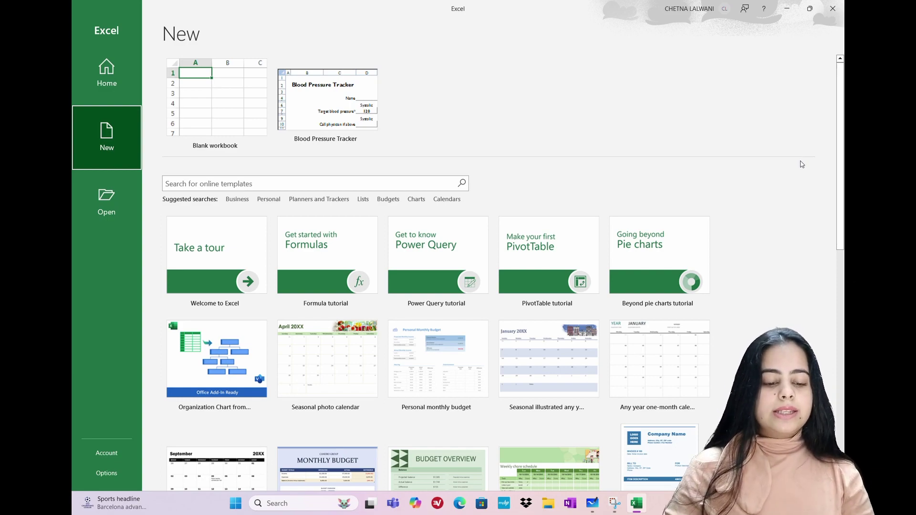
Create a workbook from the Basic business invoice template.
scroll(802, 165, down, 4)
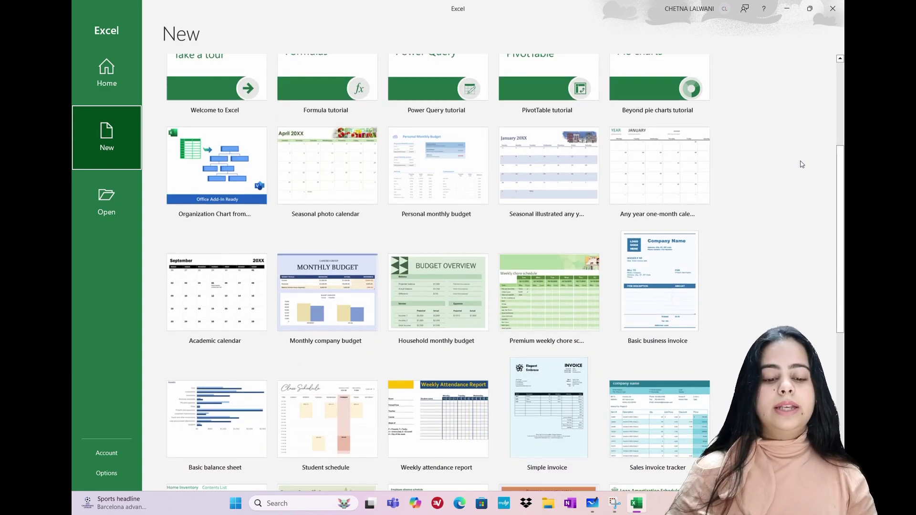
scroll(802, 165, down, 6)
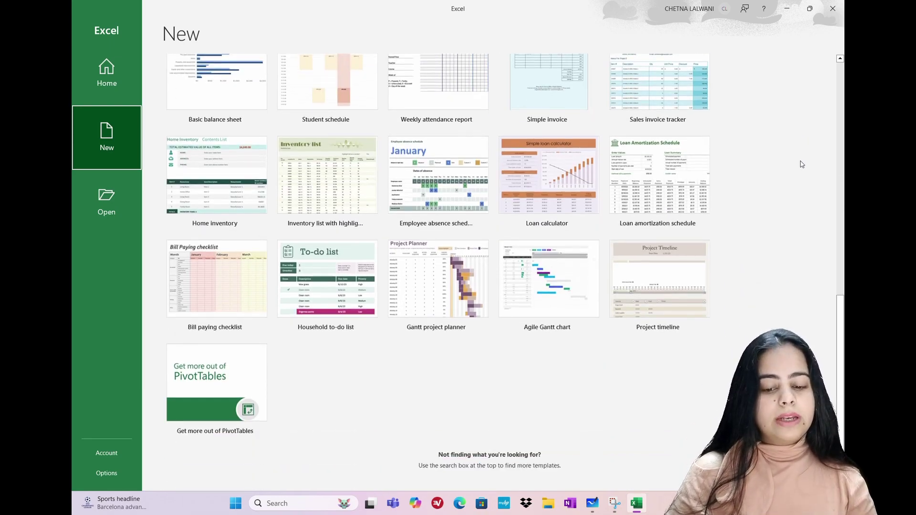
scroll(802, 164, up, 1)
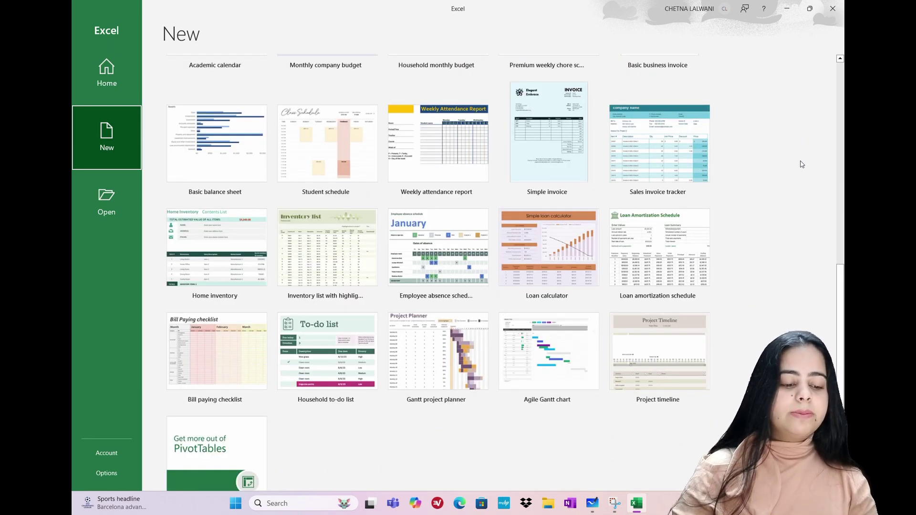
scroll(802, 165, up, 1)
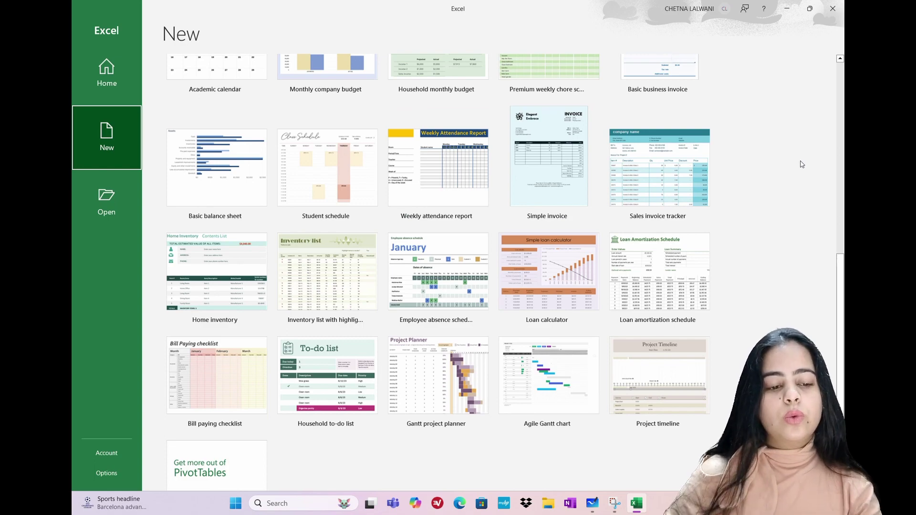
scroll(786, 159, up, 3)
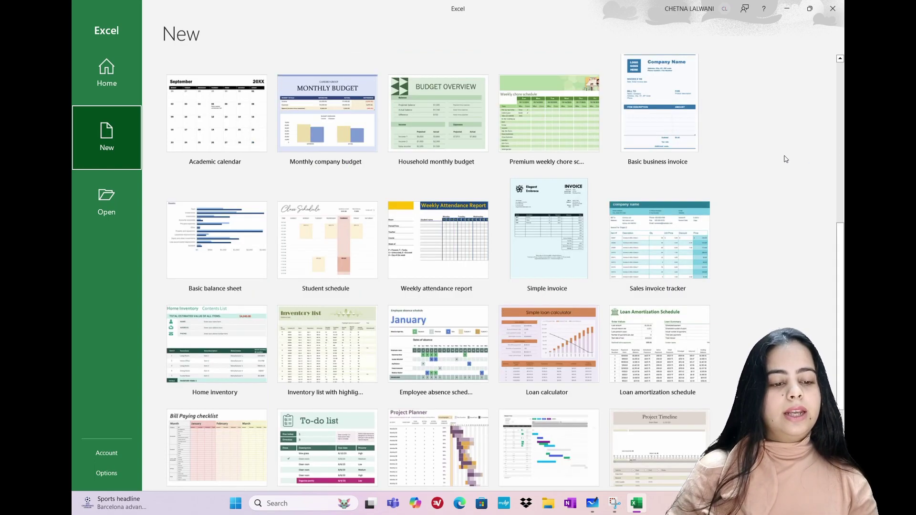
click(638, 105)
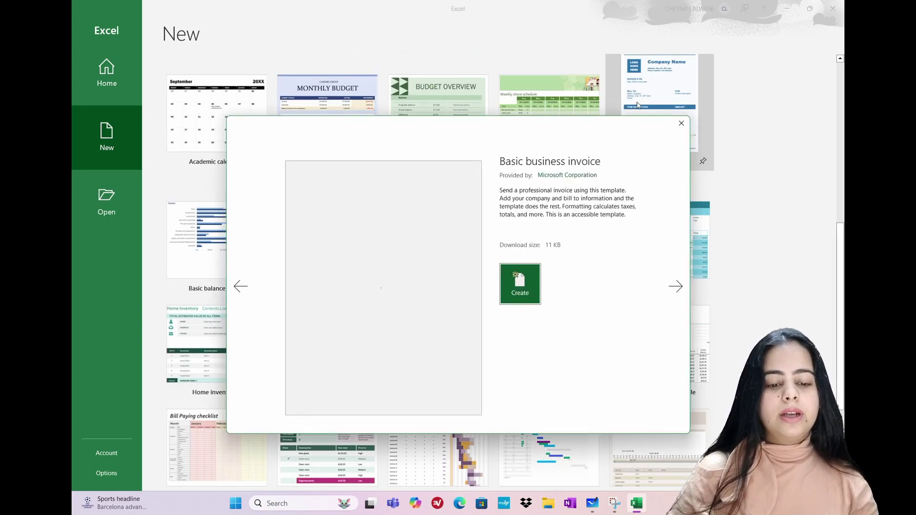
click(528, 280)
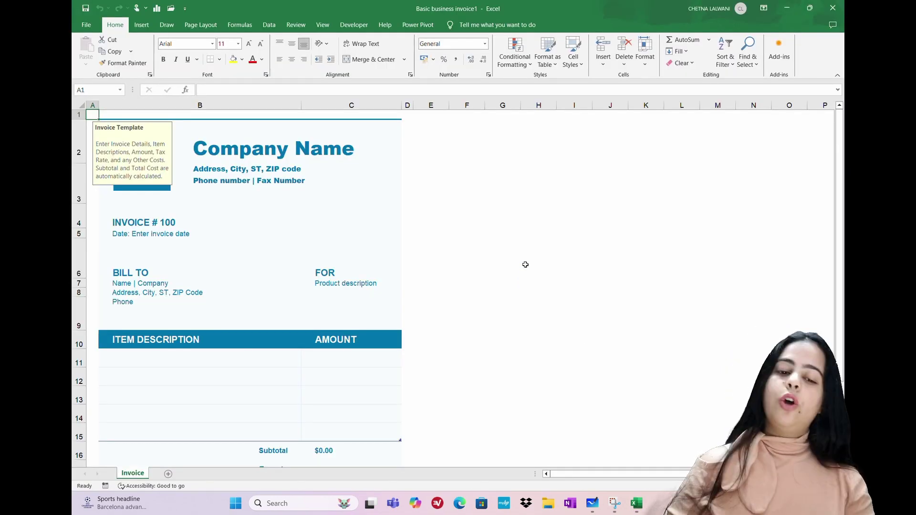
Examine the invoice's company name, address and invoice date cells and its cost rows.
click(313, 151)
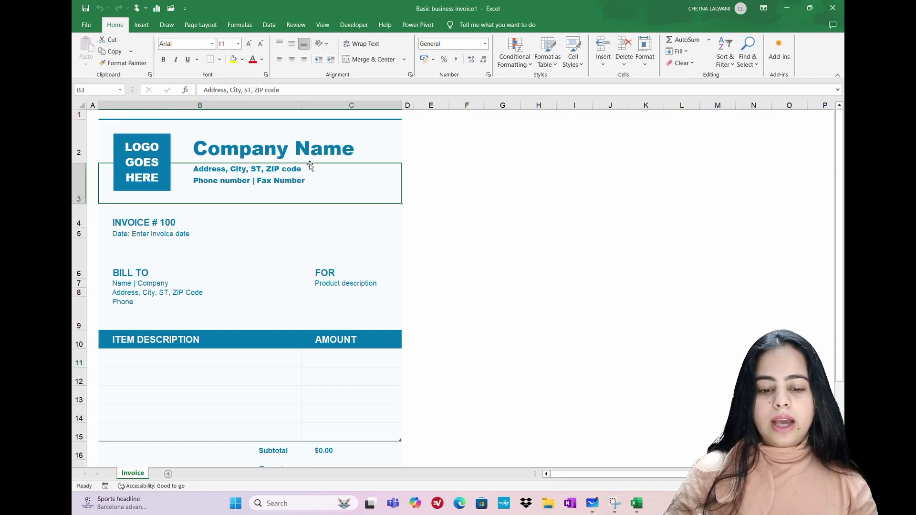
click(314, 151)
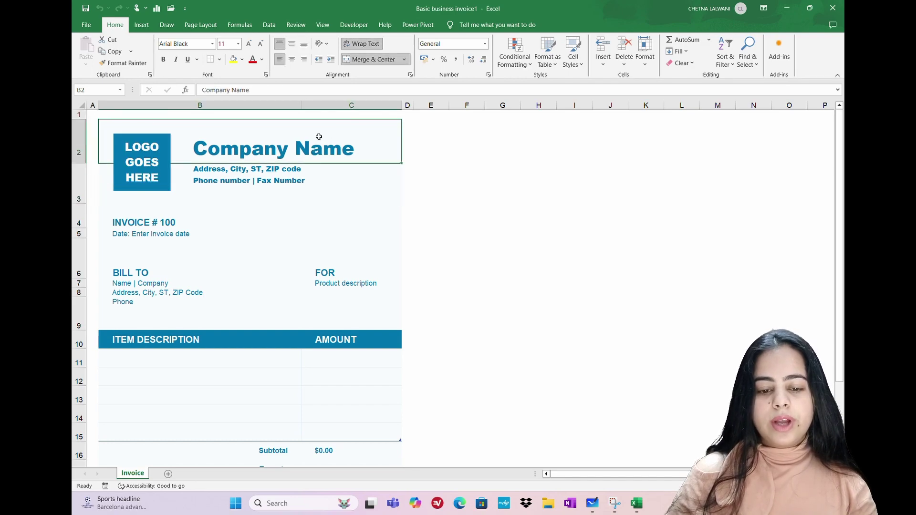
click(302, 169)
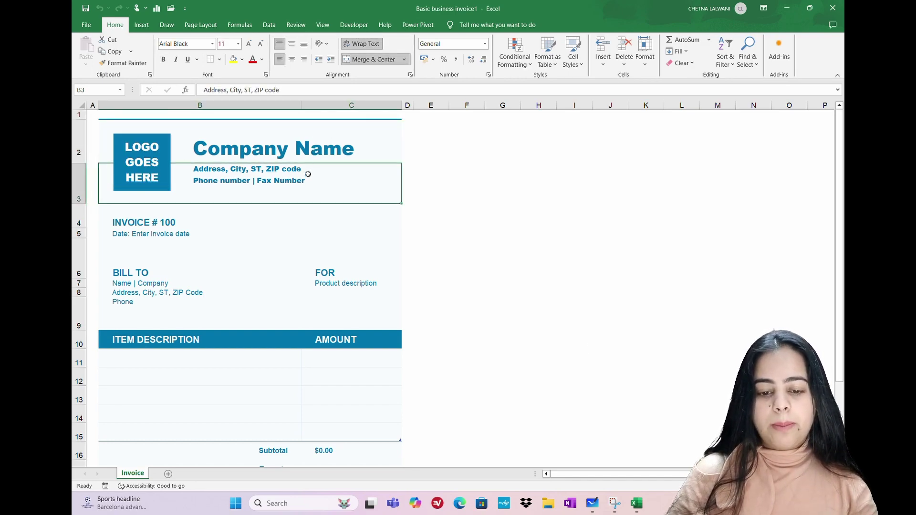
click(169, 234)
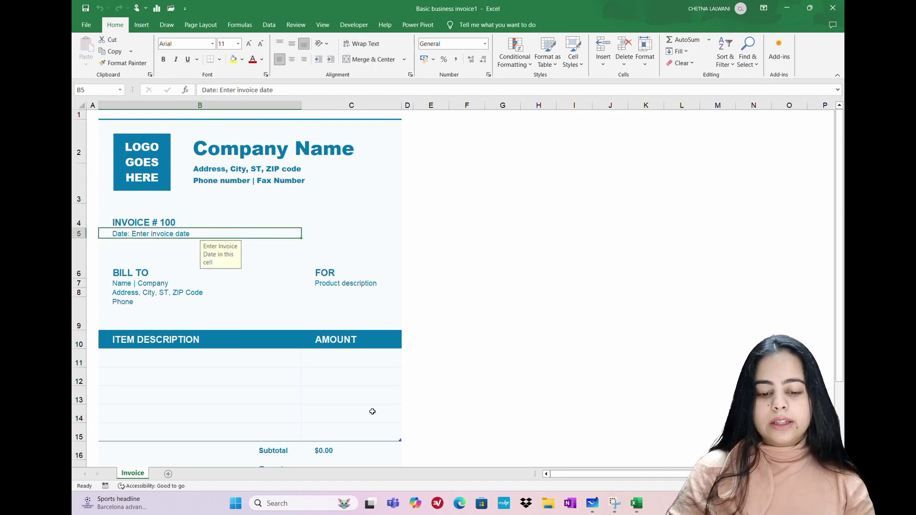
scroll(372, 411, down, 1)
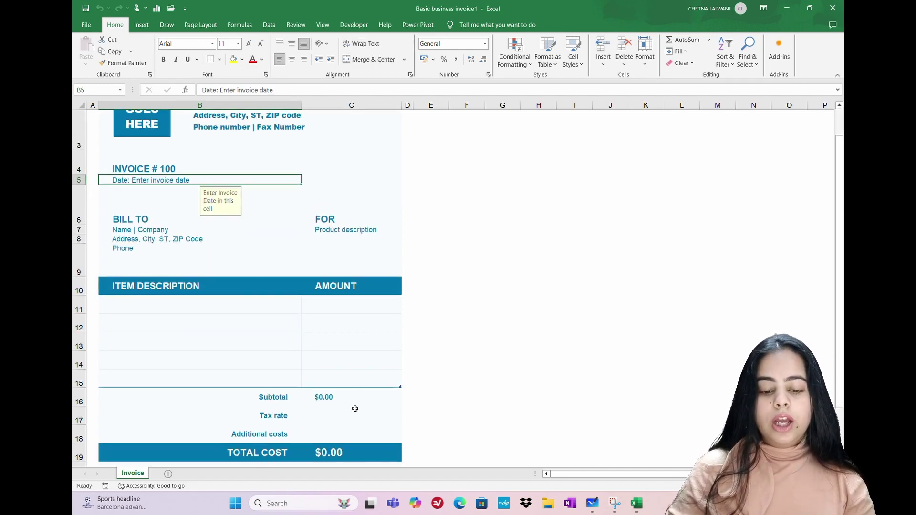
scroll(356, 408, down, 2)
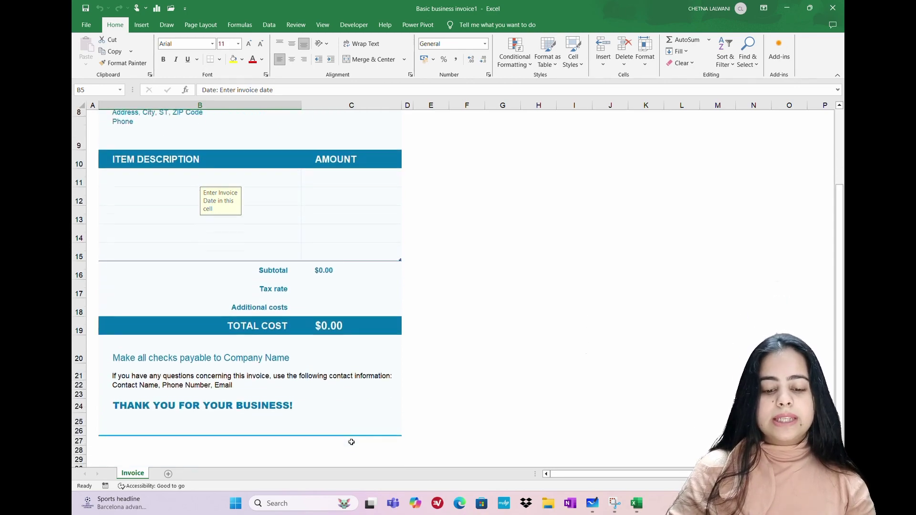
Replace the Total Cost formula in cell C19 with =F11.
click(339, 337)
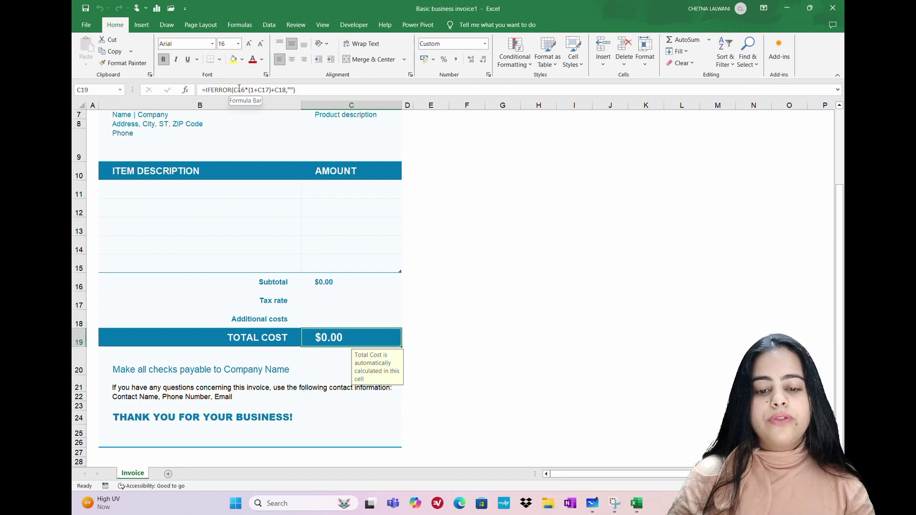
click(302, 90)
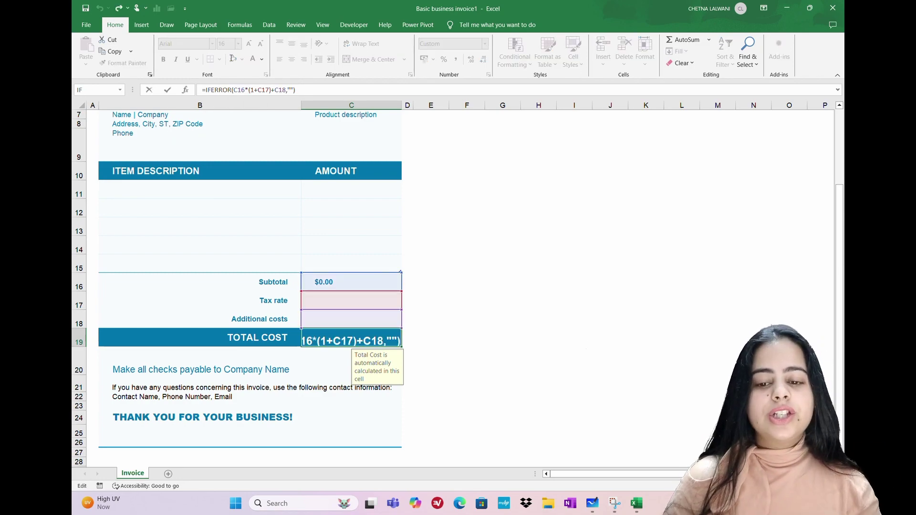
drag(302, 90, 206, 90)
click(457, 184)
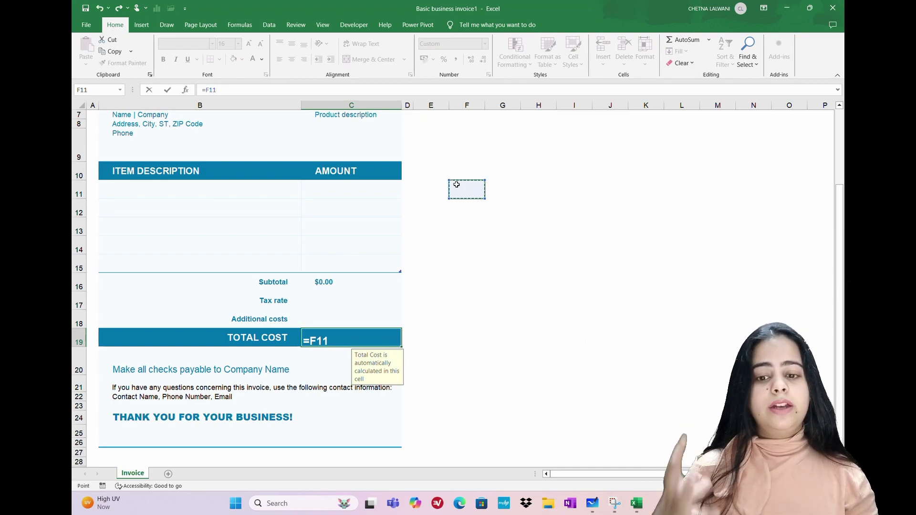
View the favorite workbooks on the start page and return to the recent workbooks list.
click(87, 25)
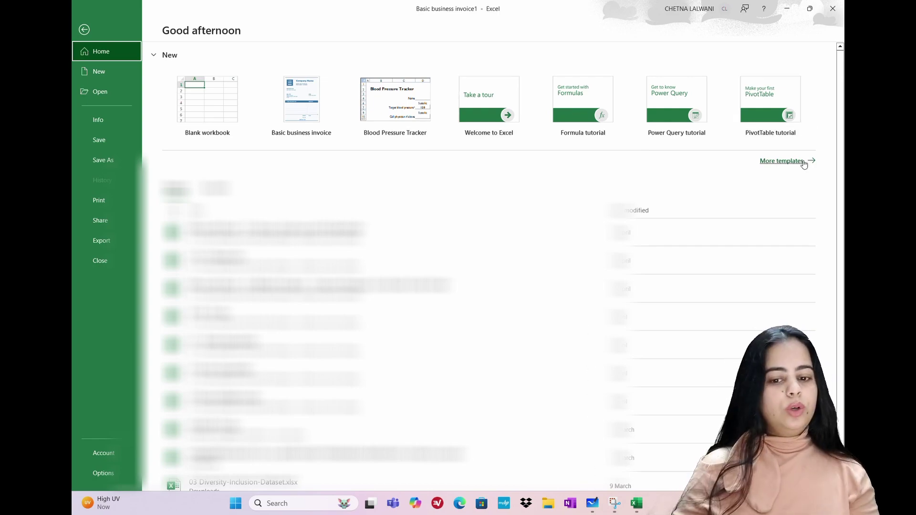
scroll(764, 171, down, 1)
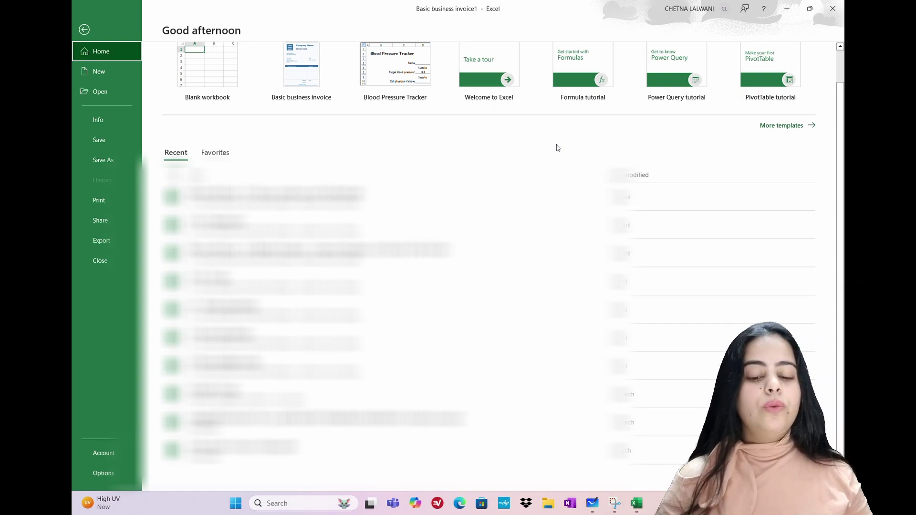
click(219, 153)
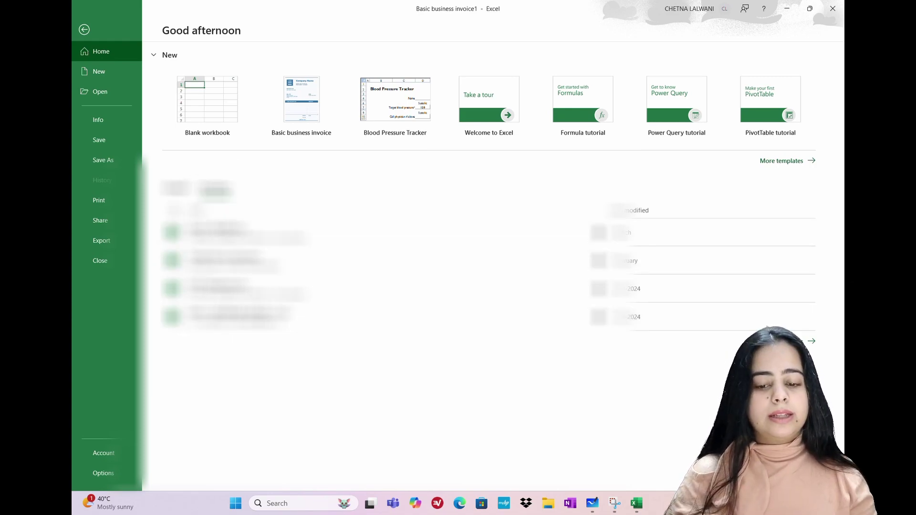
click(175, 189)
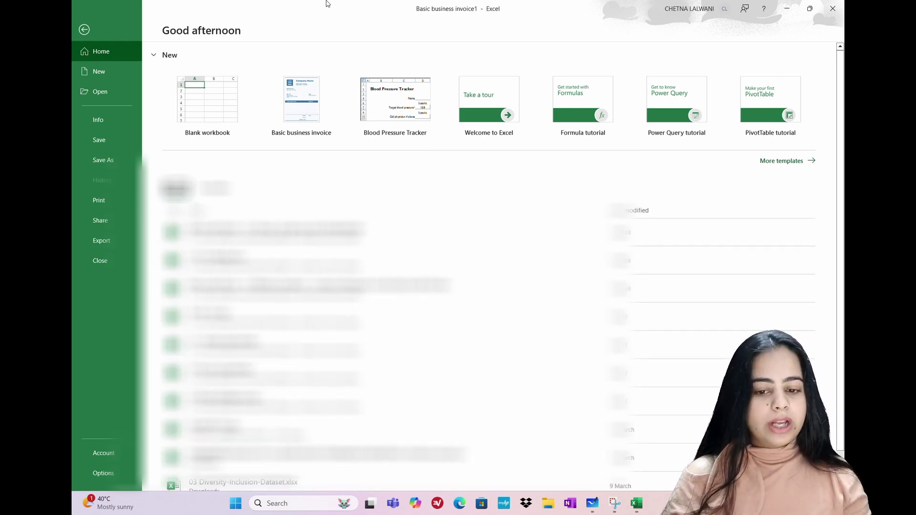
Create a workbook from the Simple service invoice template in the Business template category.
click(106, 73)
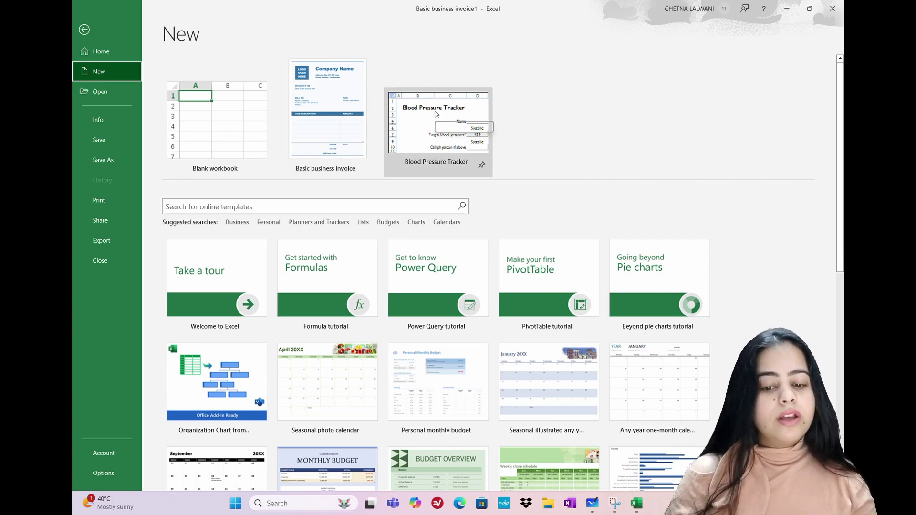
scroll(345, 390, down, 1)
scroll(343, 391, down, 10)
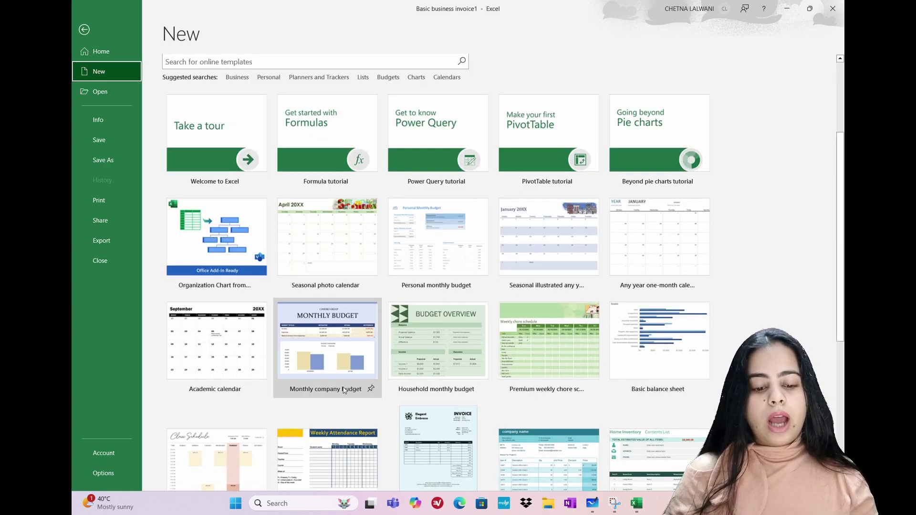
scroll(343, 390, up, 10)
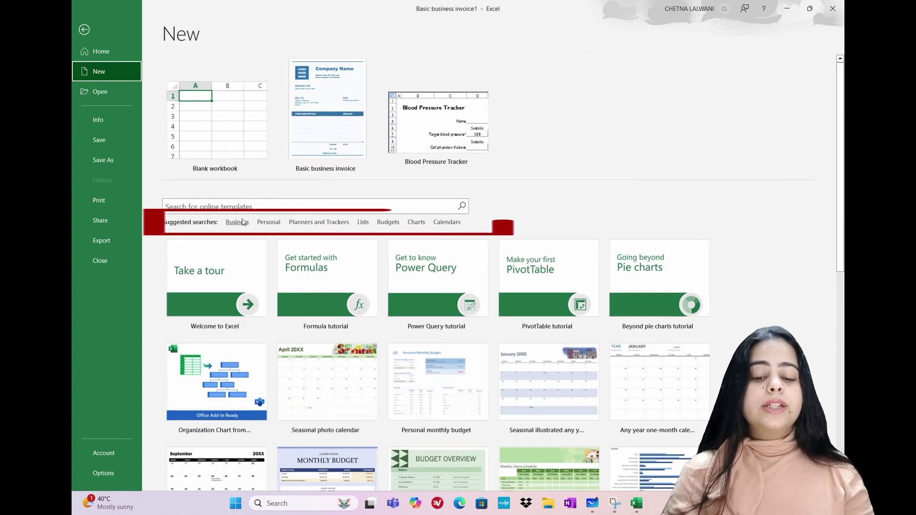
click(237, 222)
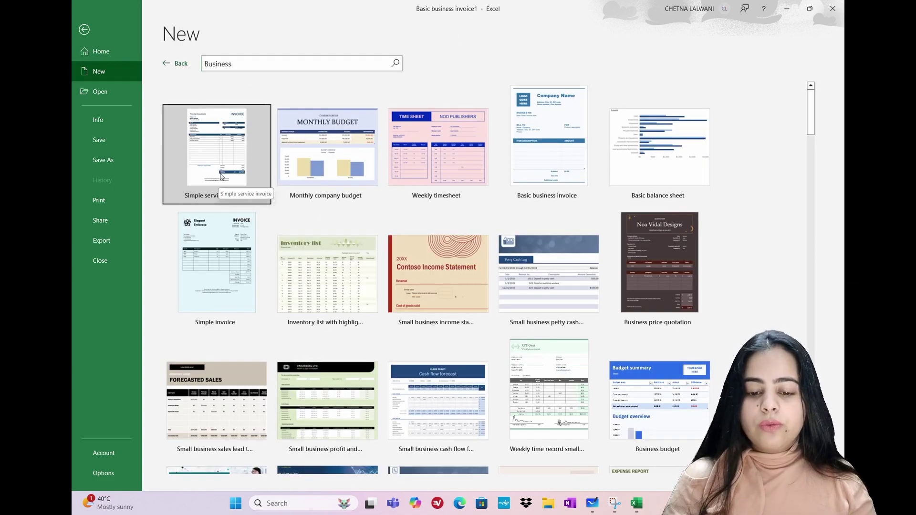
double_click(246, 129)
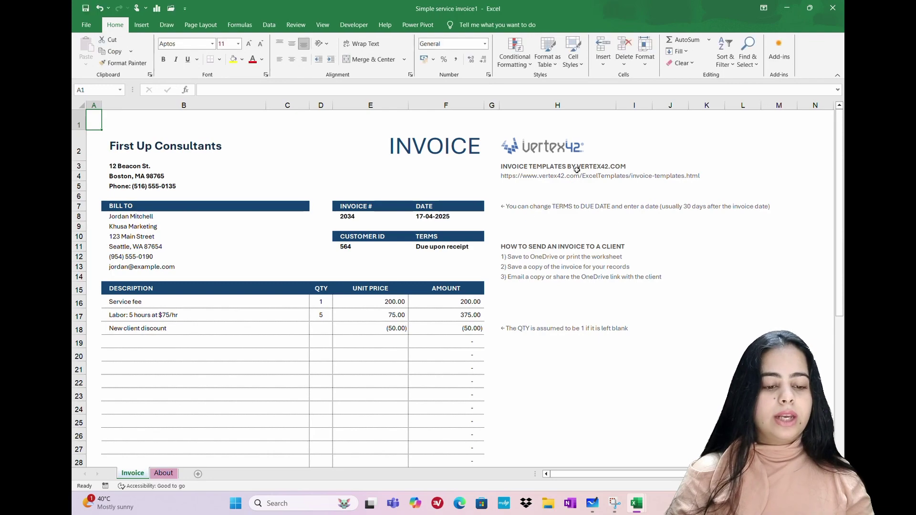
Look through the service invoice and inspect the formula in the TOTAL cell F34.
scroll(296, 231, down, 1)
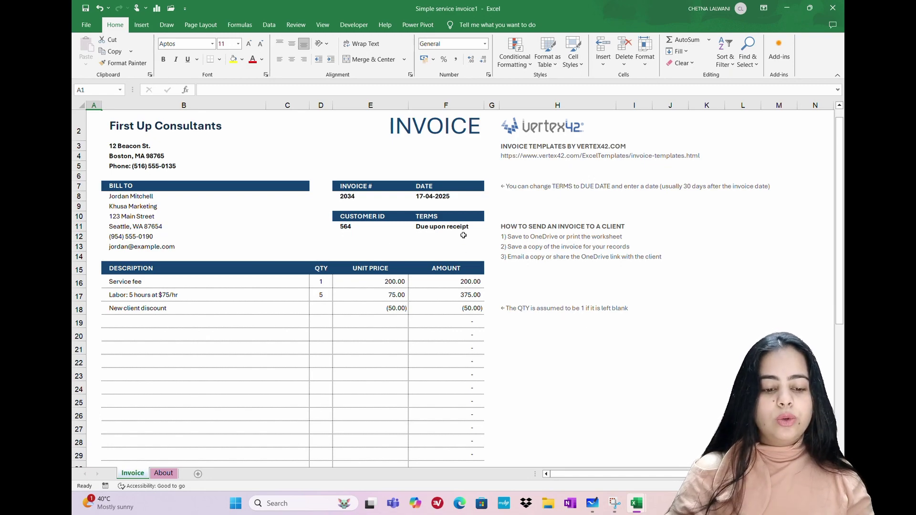
scroll(472, 323, down, 6)
click(414, 317)
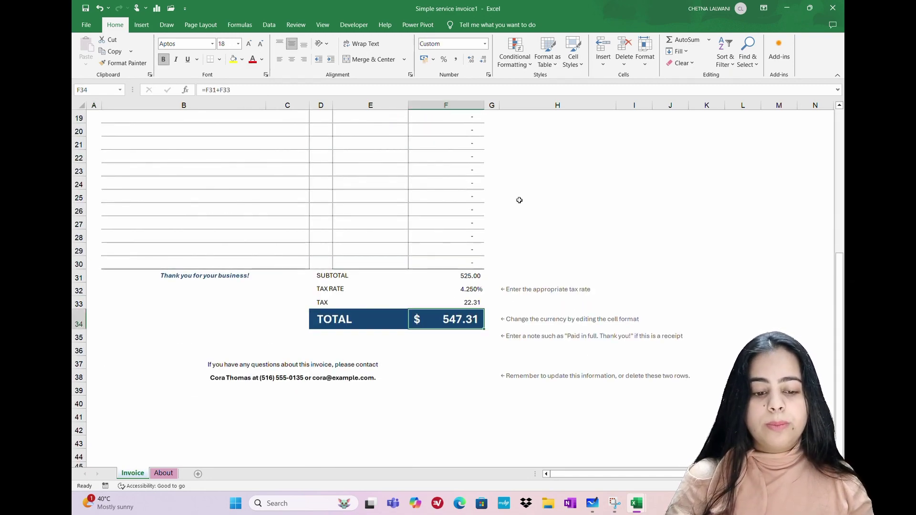
scroll(519, 200, up, 6)
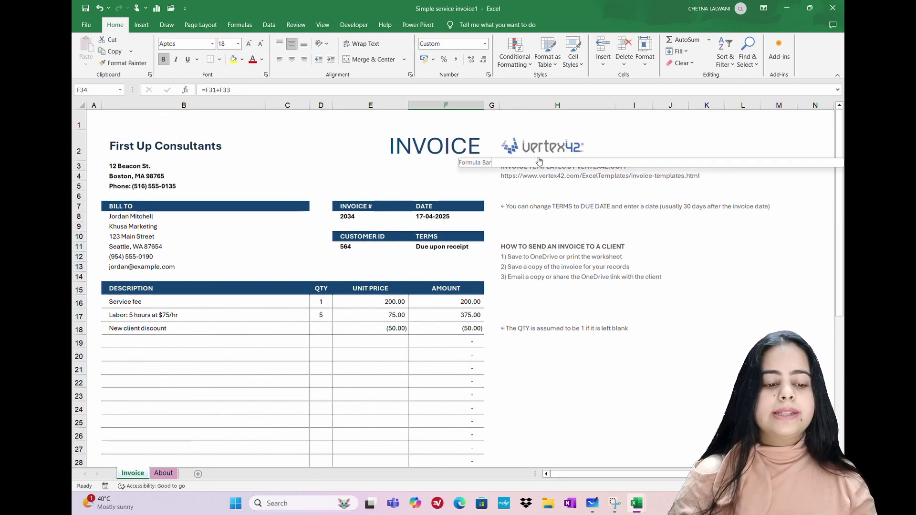
Start closing the Simple service invoice workbook and cancel, and switch its window to restored size and back to maximized.
click(833, 8)
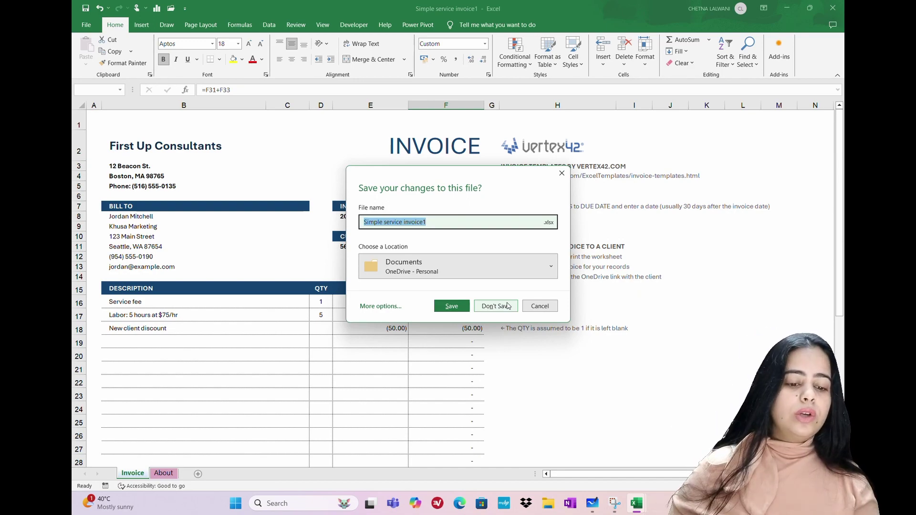
click(540, 307)
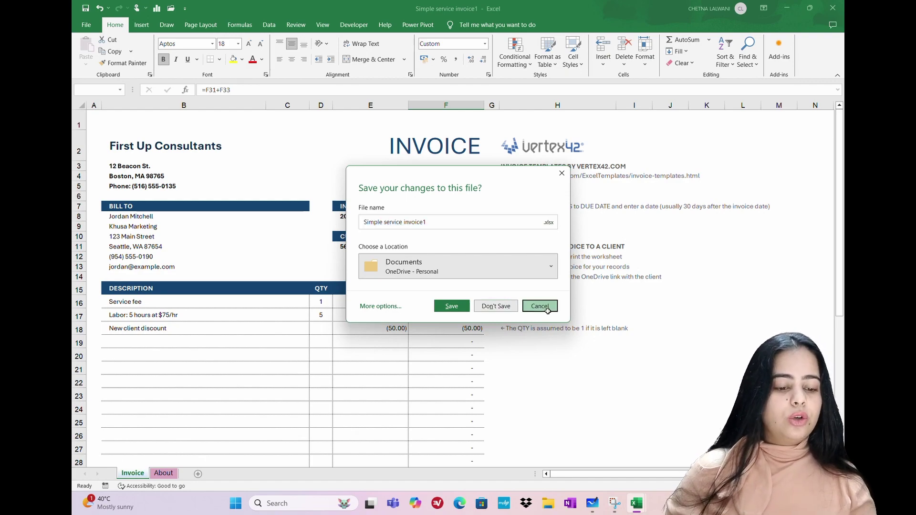
click(810, 7)
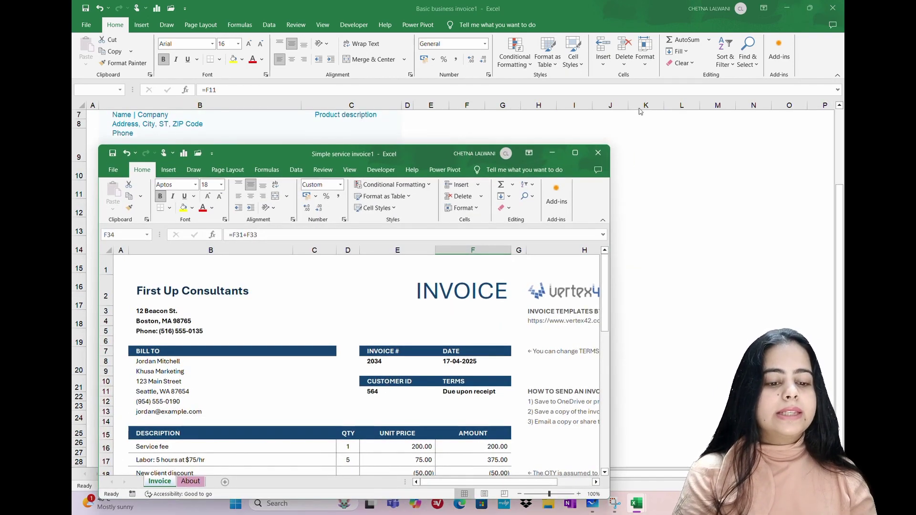
click(575, 153)
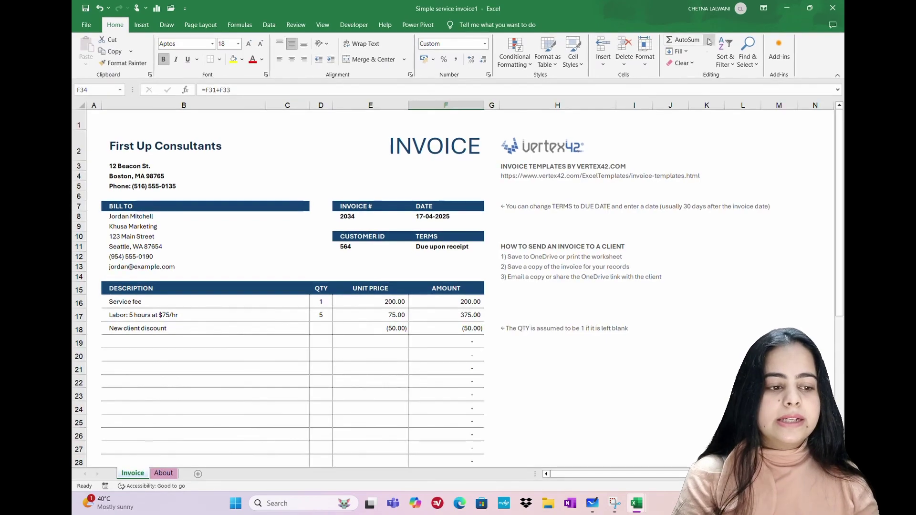
Minimize both invoice workbooks to the desktop, bring the Simple service invoice back up, and minimize it again.
click(789, 6)
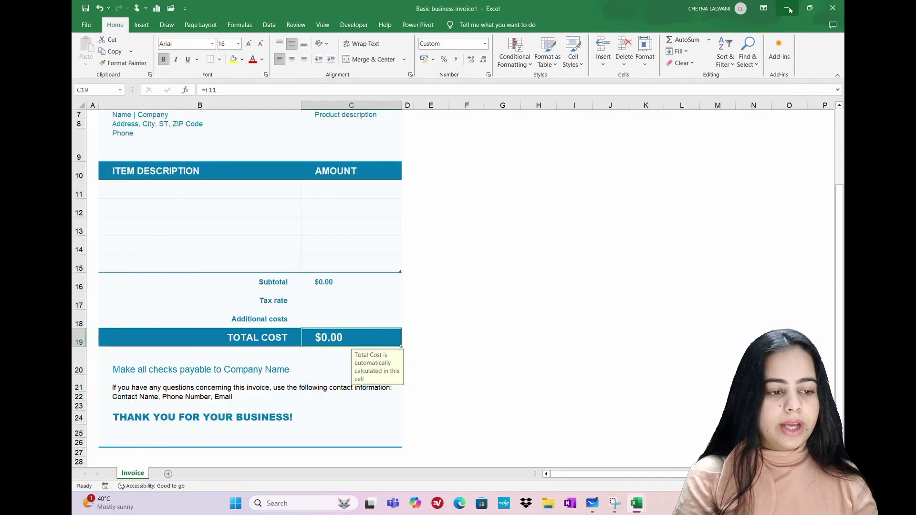
click(788, 8)
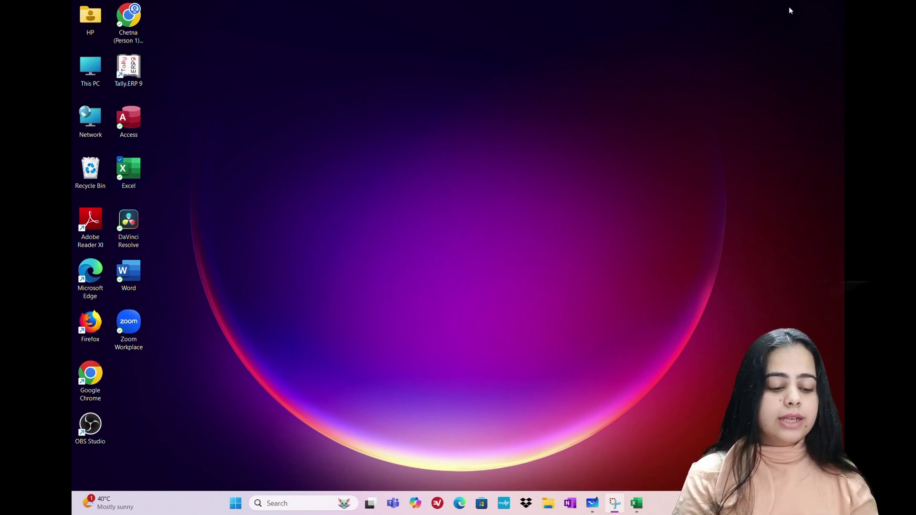
key(alt+Tab)
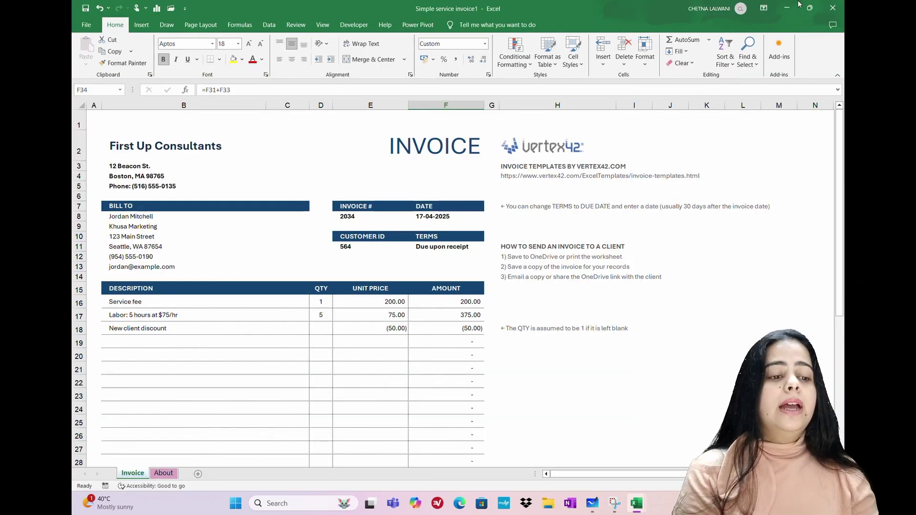
click(786, 7)
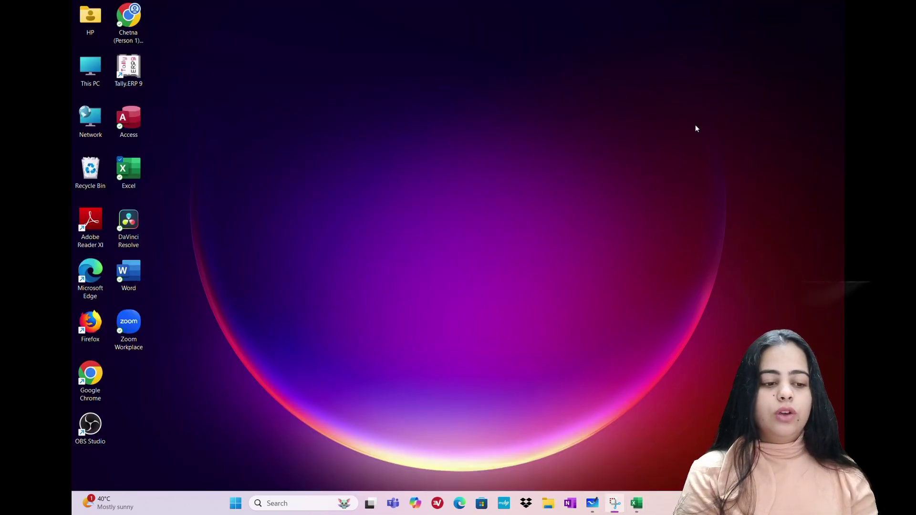
Switch to the Basic business invoice workbook and close it without saving the changes.
key(alt+Tab)
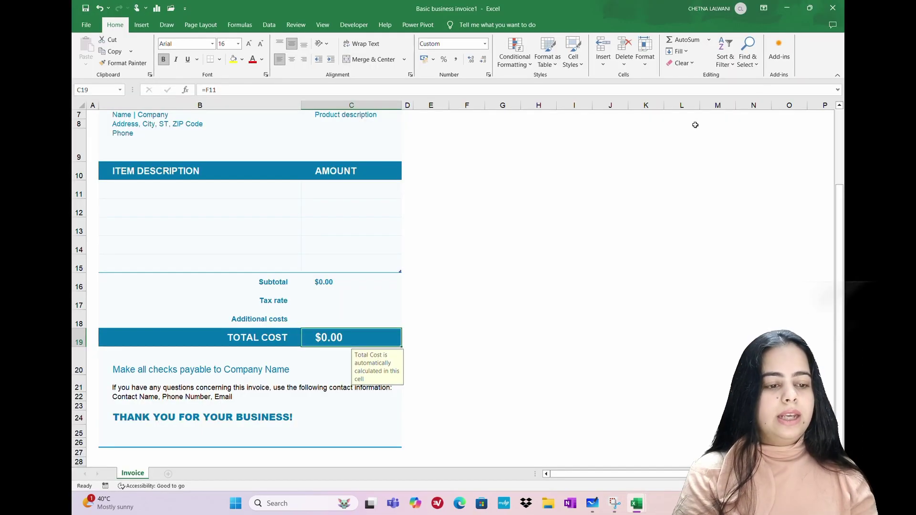
click(829, 6)
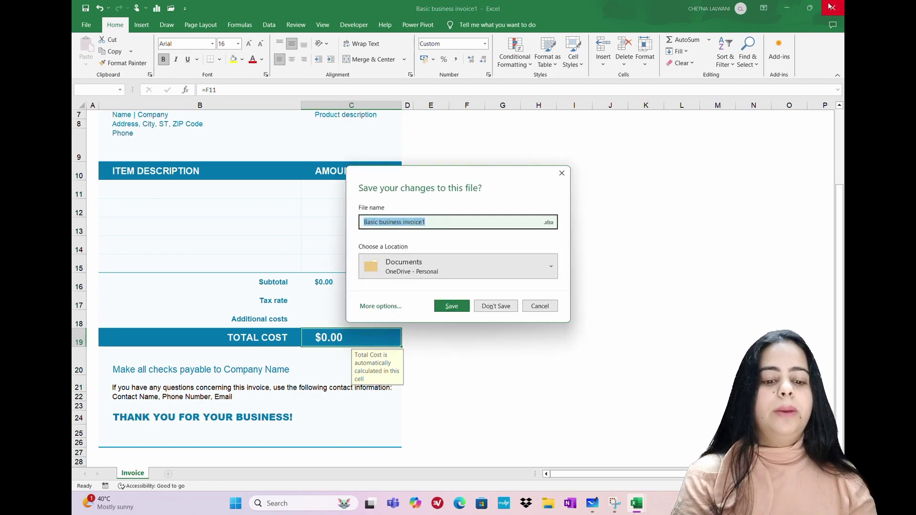
click(496, 306)
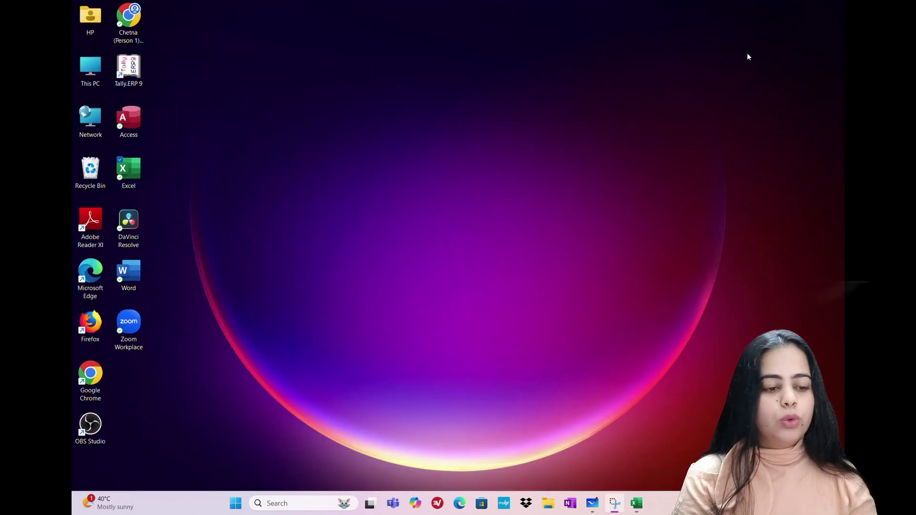
Switch to the Simple service invoice workbook, close it without saving, and close the Microsoft Whiteboard window.
key(alt+Tab)
key(Tab)
key(alt+Tab)
key(Tab)
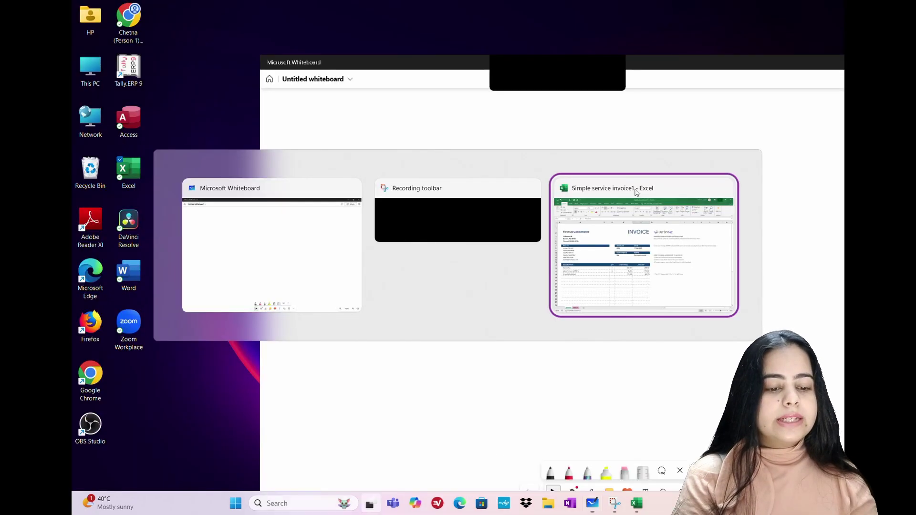
click(832, 7)
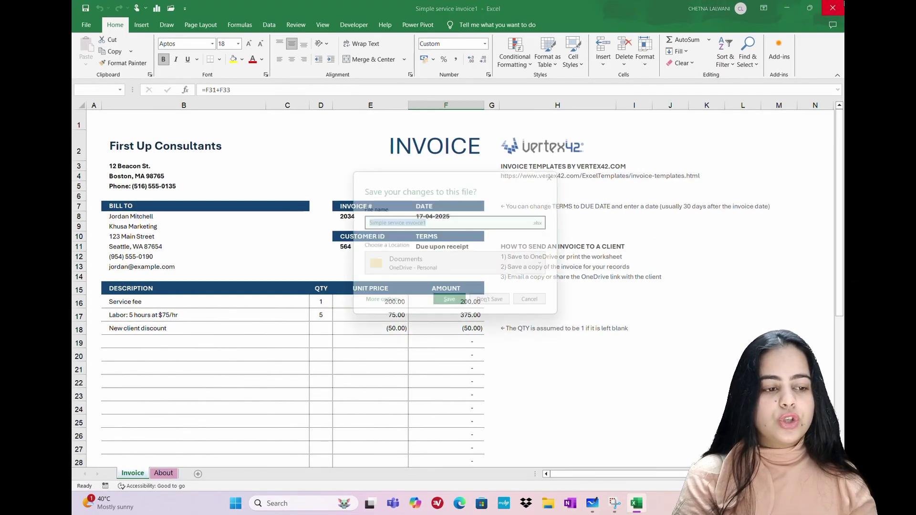
click(497, 306)
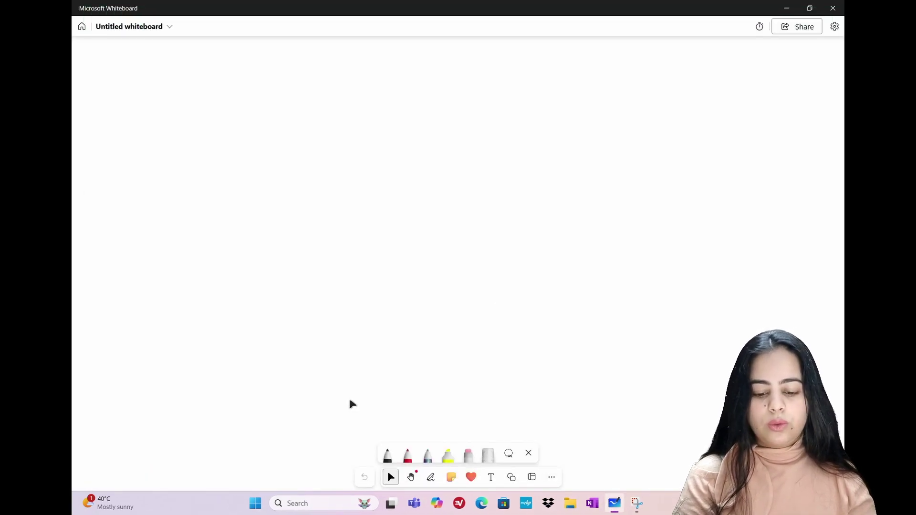
click(834, 6)
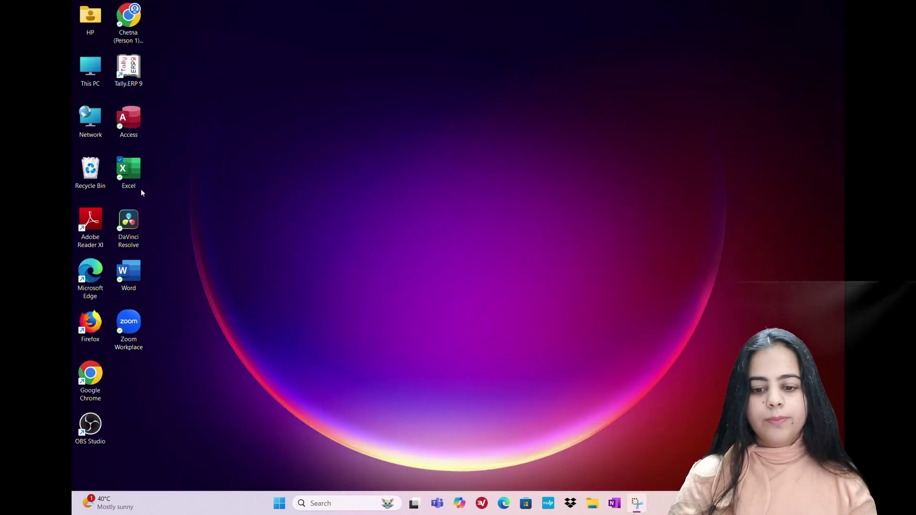
Launch Excel from the desktop and look through the templates offered for new workbooks.
double_click(129, 172)
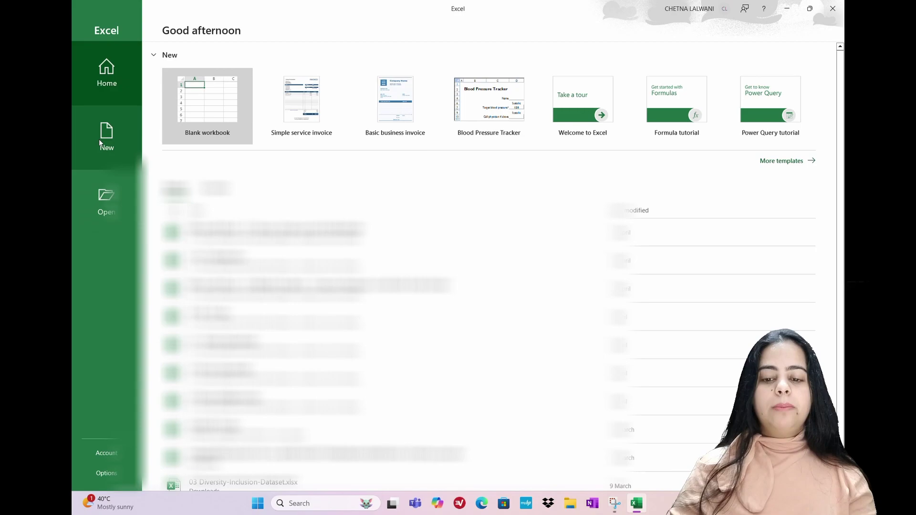
click(98, 139)
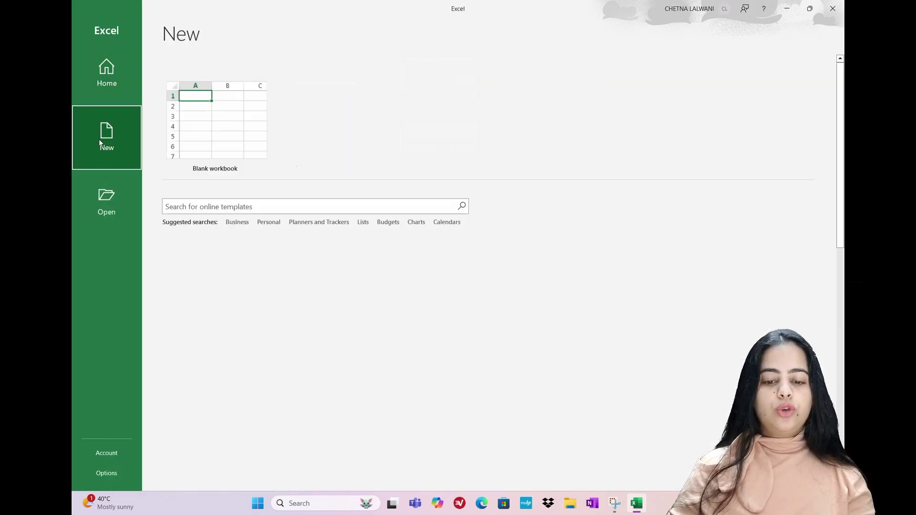
scroll(539, 377, down, 10)
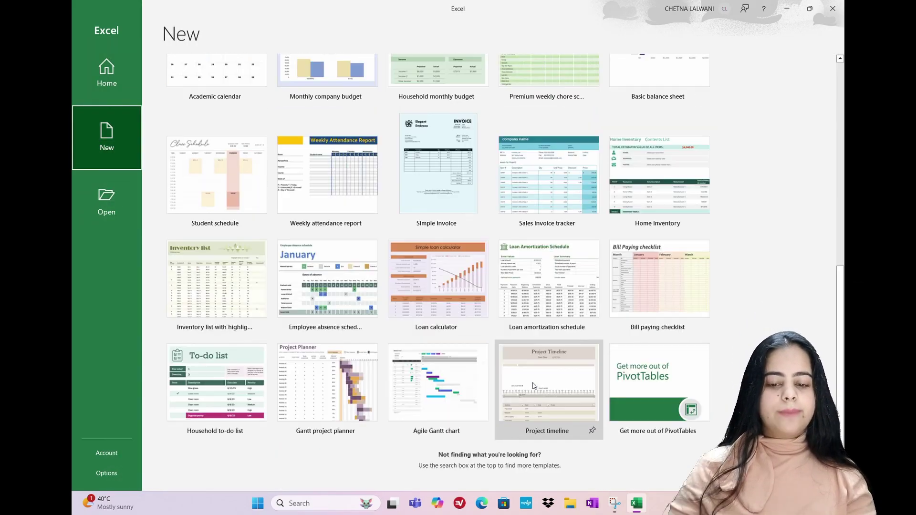
scroll(439, 310, up, 10)
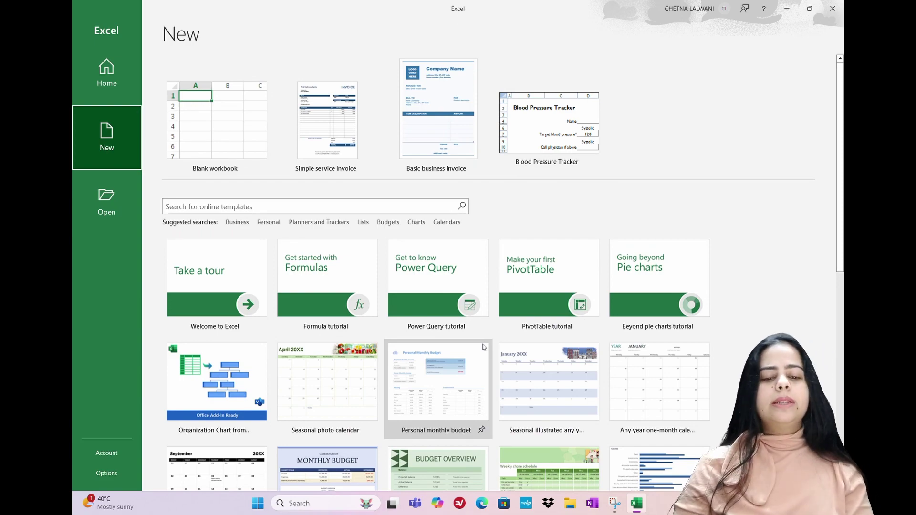
Show the folders available for opening workbooks and look through the whole list.
click(112, 199)
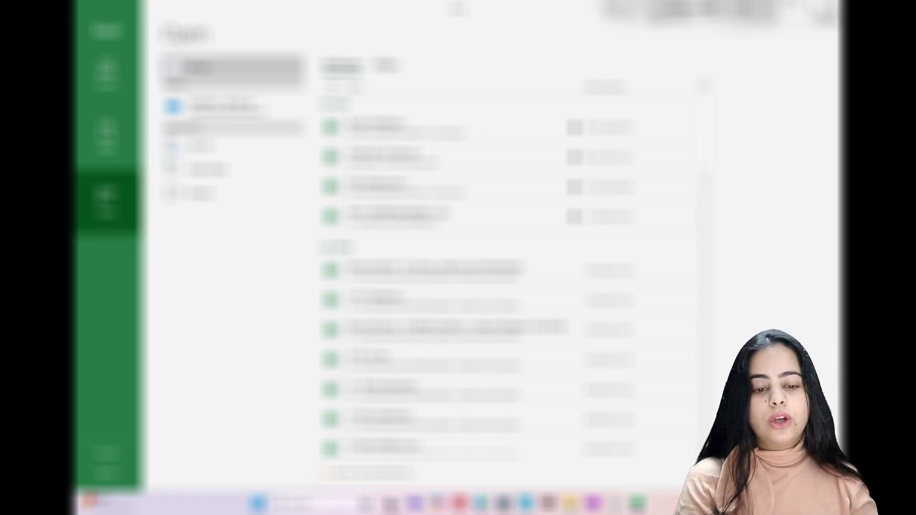
click(386, 66)
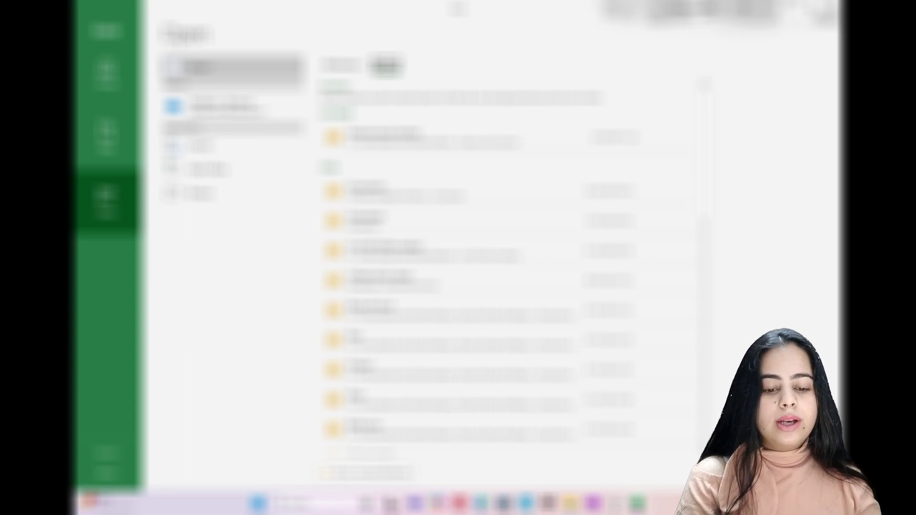
scroll(506, 406, down, 8)
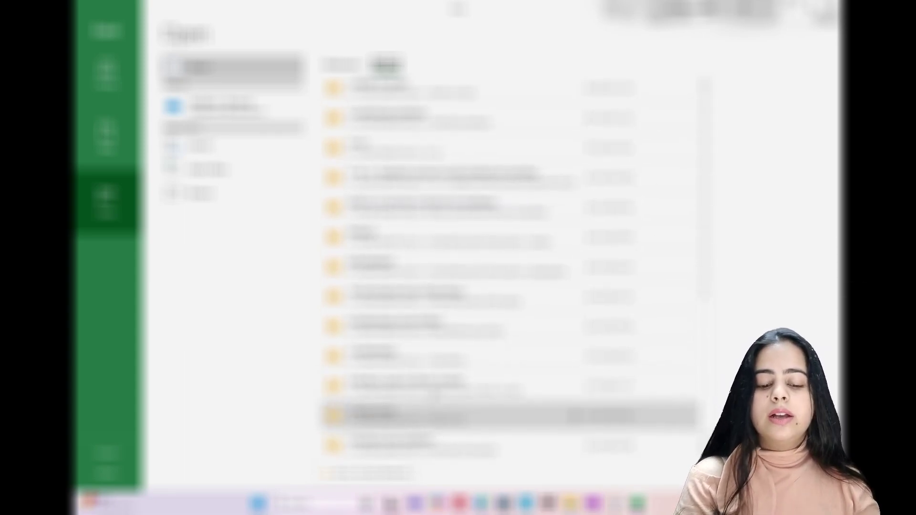
scroll(506, 408, up, 8)
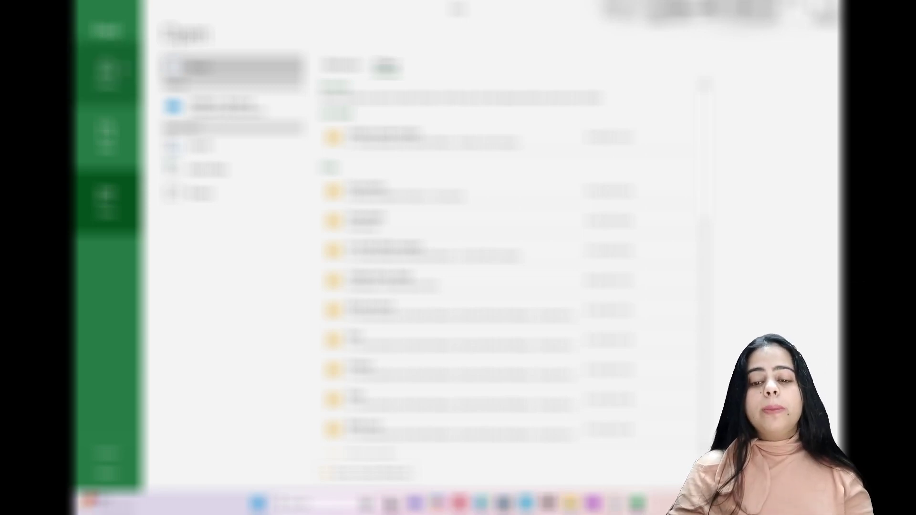
Compare the recent workbooks on the Home page with the folder list on the Open page.
click(106, 74)
scroll(334, 421, down, 1)
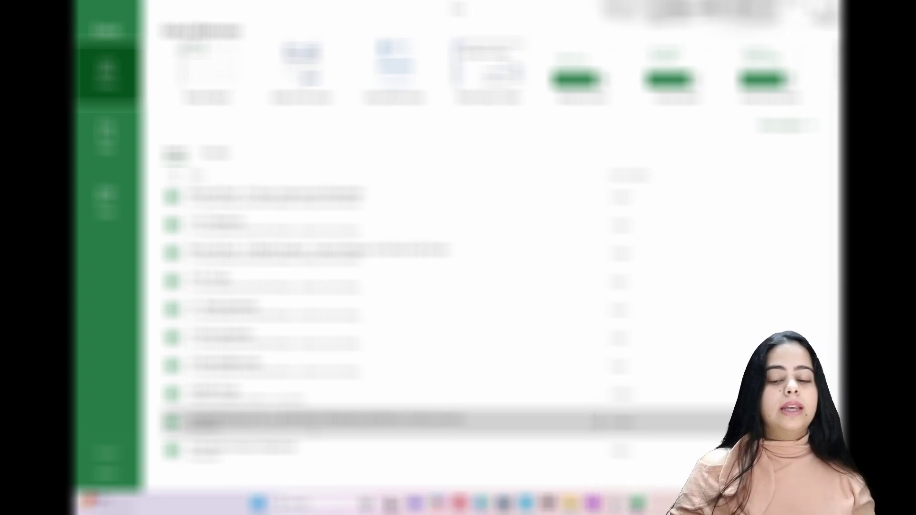
click(106, 201)
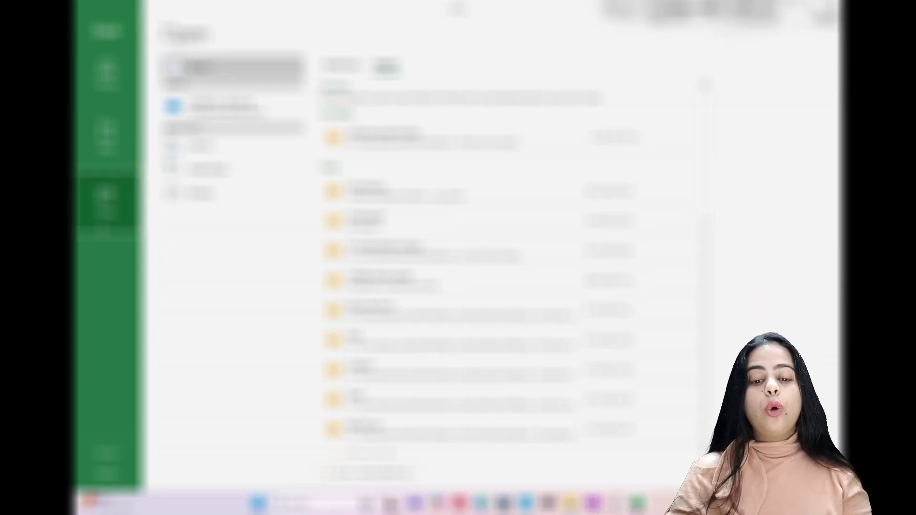
scroll(441, 424, down, 5)
scroll(442, 424, up, 6)
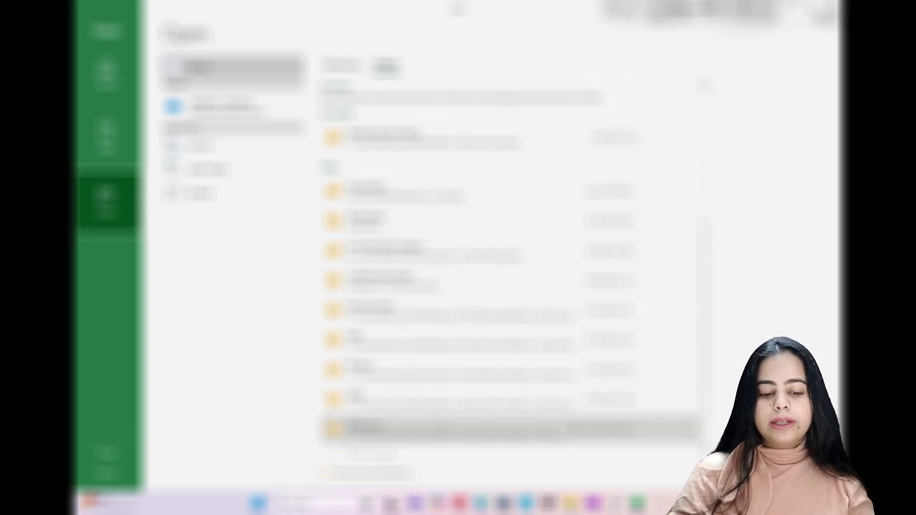
View the account information and the General section of Excel Options, leaving the options without changes.
click(106, 451)
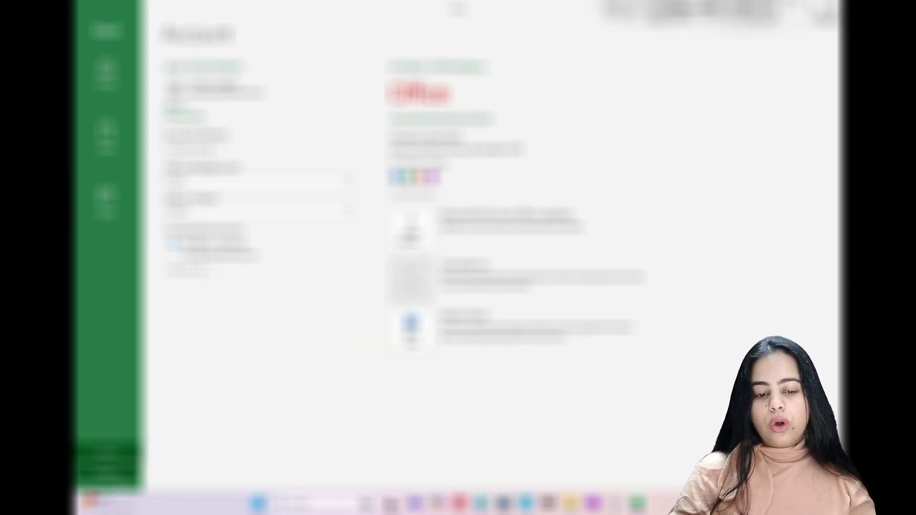
click(106, 472)
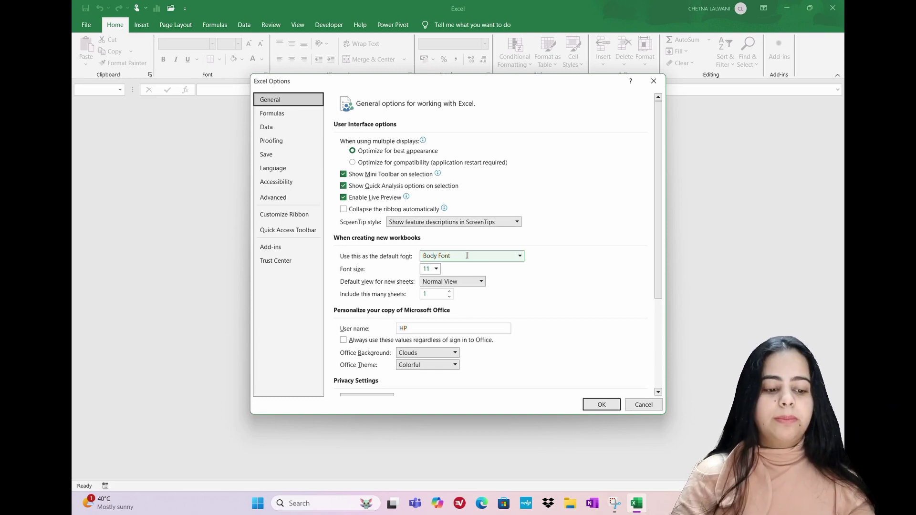
click(644, 404)
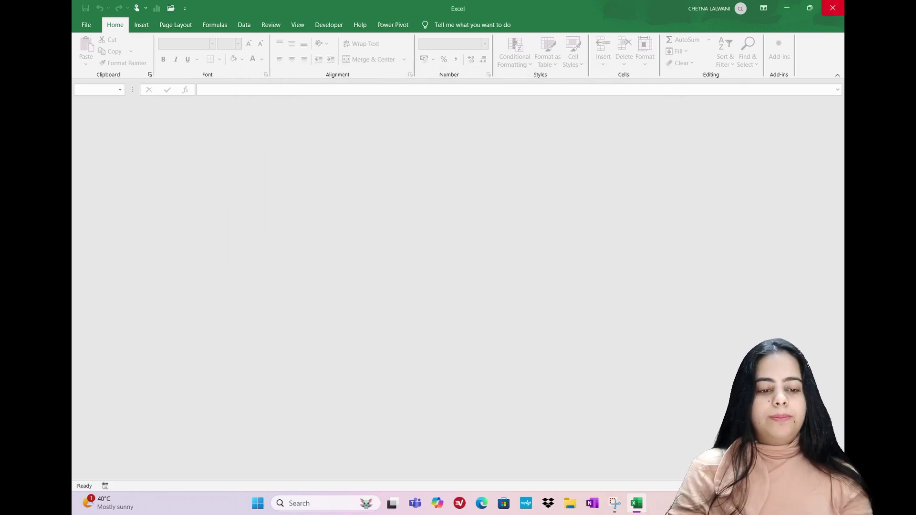
Close Excel, launch it again from the desktop, and create a blank workbook.
click(833, 8)
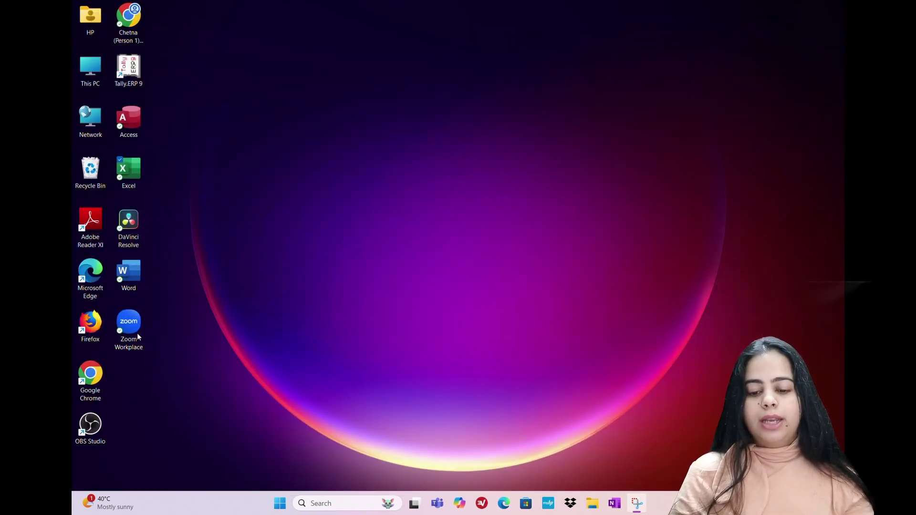
double_click(138, 170)
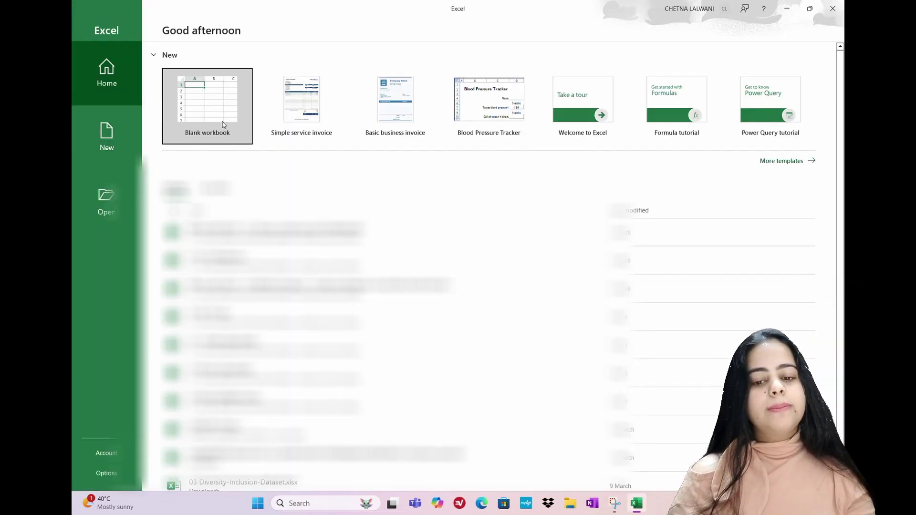
click(223, 125)
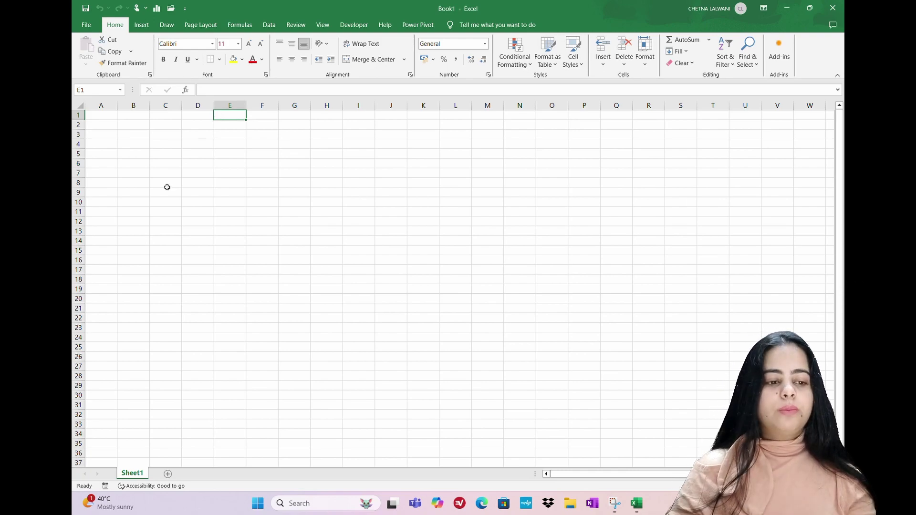
View the file commands available for the open workbook and return to its worksheet.
click(86, 24)
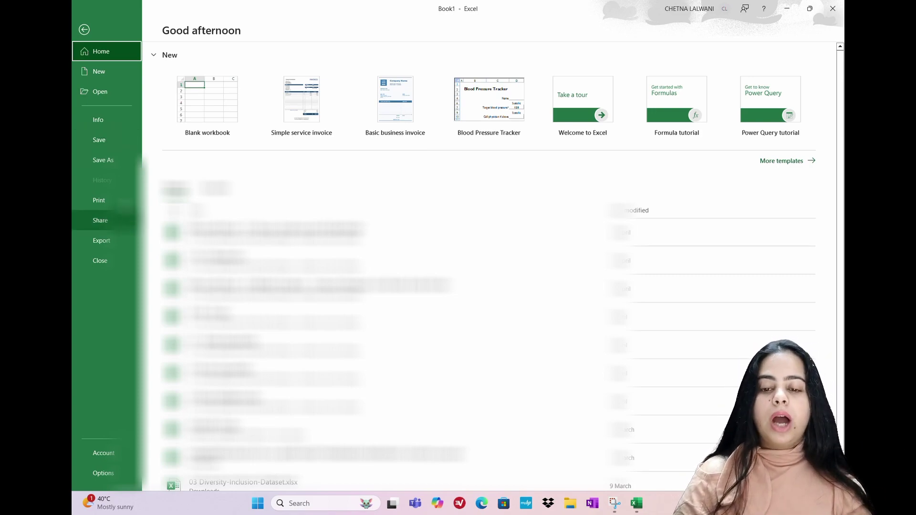
click(85, 29)
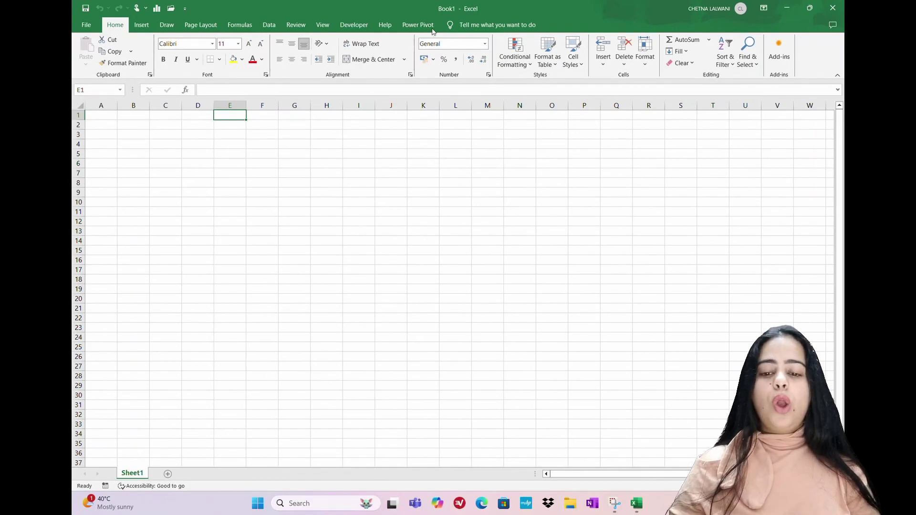
Select column A, columns B to C together, and single columns C, D, E and F to show the columns.
click(106, 102)
drag(133, 103, 173, 101)
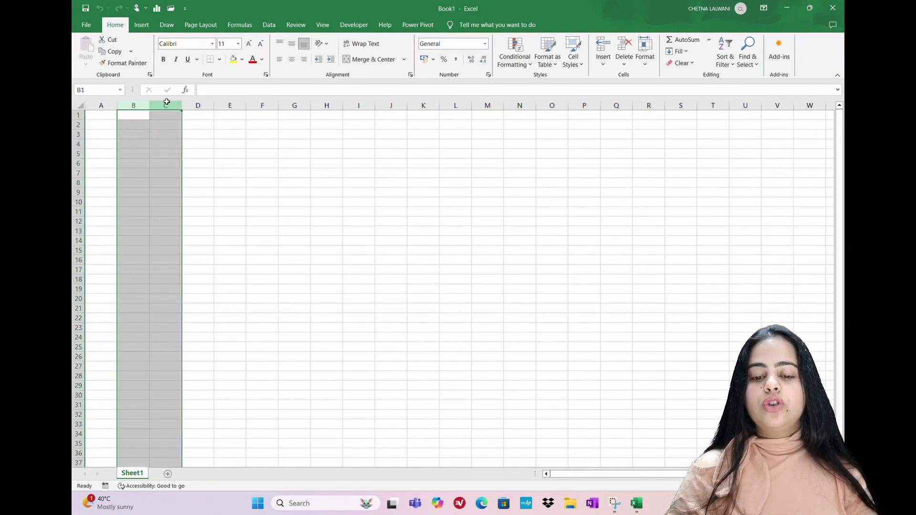
click(167, 102)
click(196, 104)
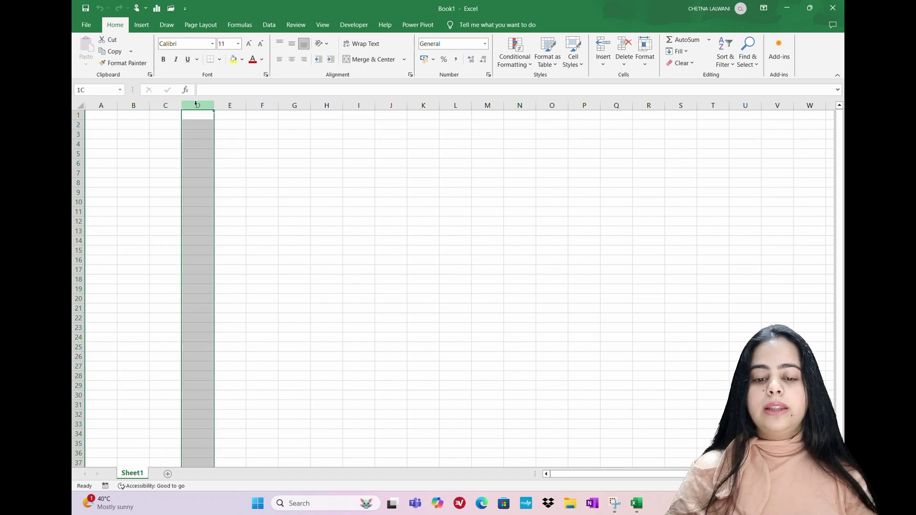
click(228, 104)
click(262, 103)
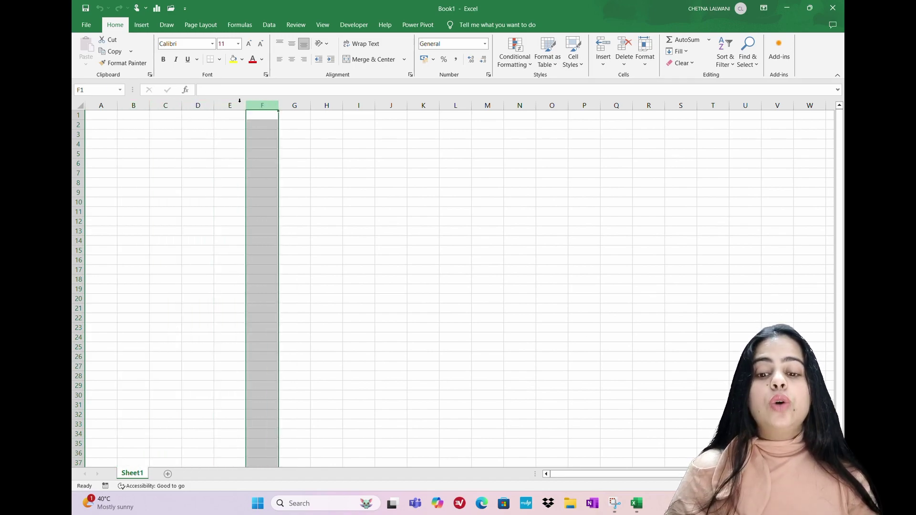
Select rows 1, 2 and 3 one after another to show the rows, and finish on cell A1.
click(78, 114)
drag(82, 120, 82, 122)
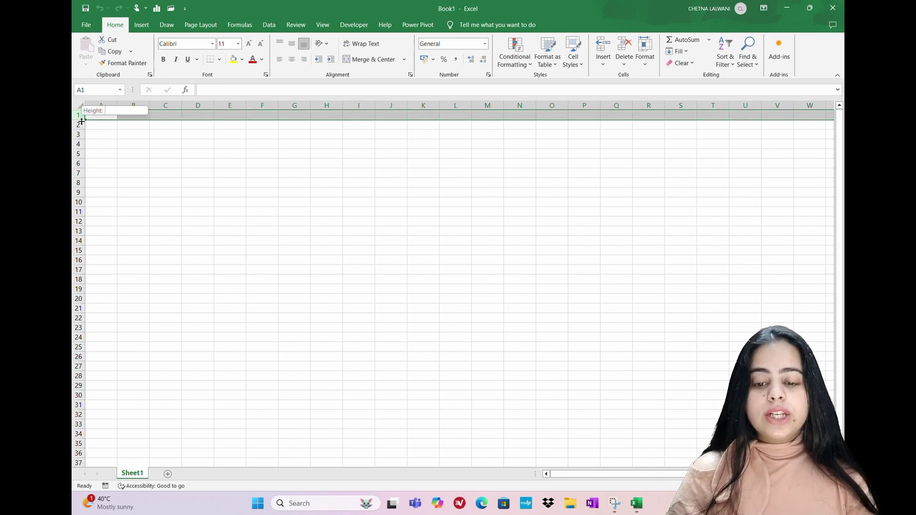
click(81, 129)
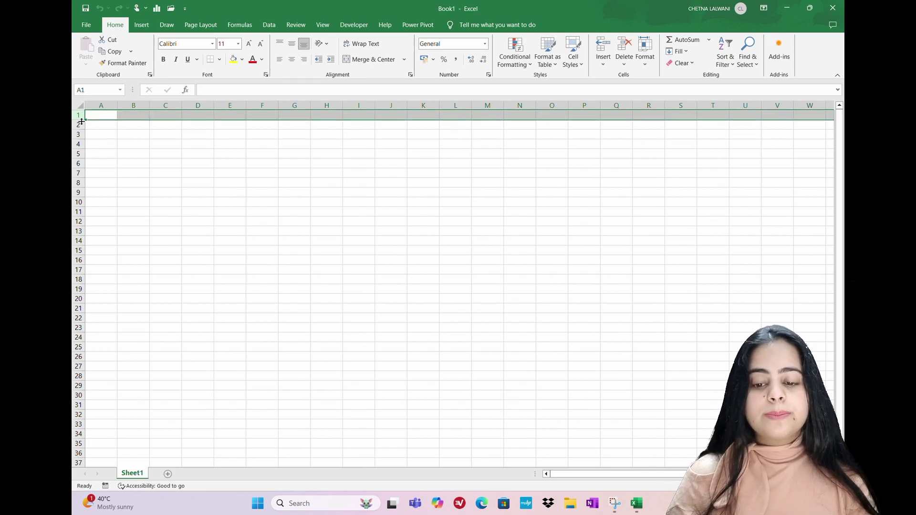
click(80, 124)
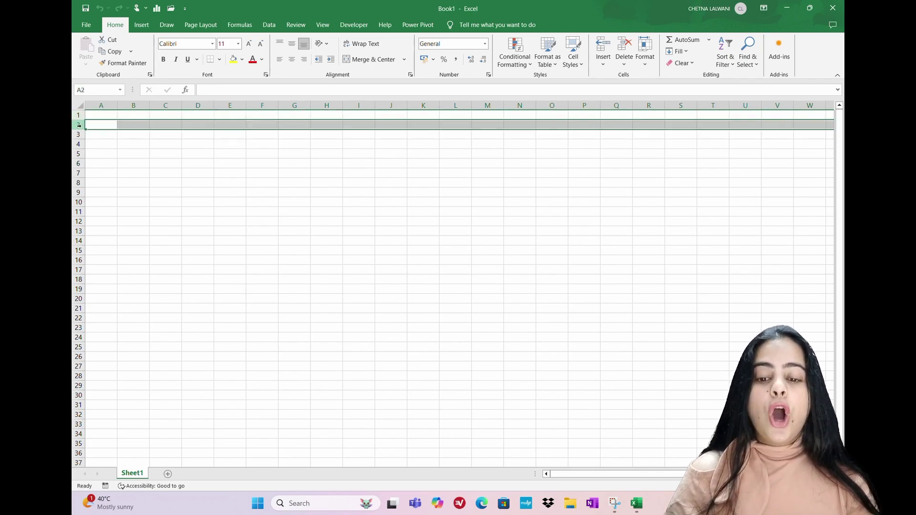
click(80, 134)
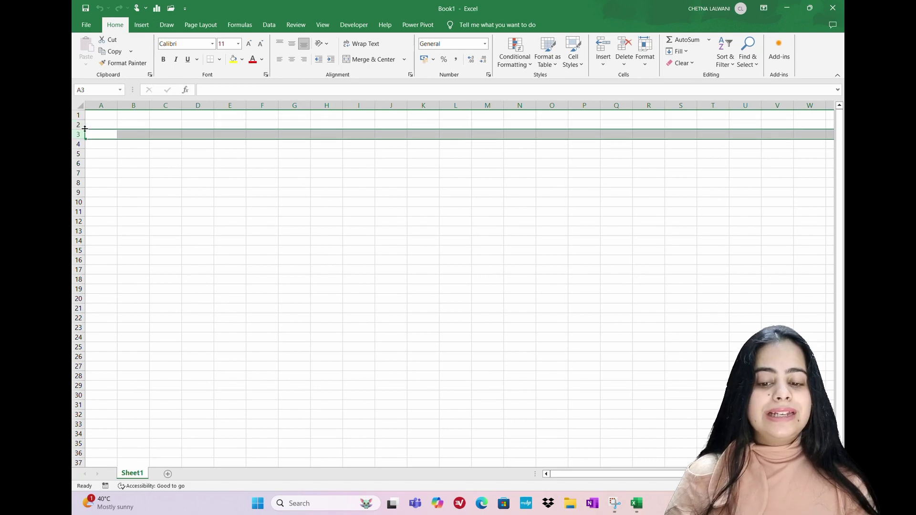
click(109, 117)
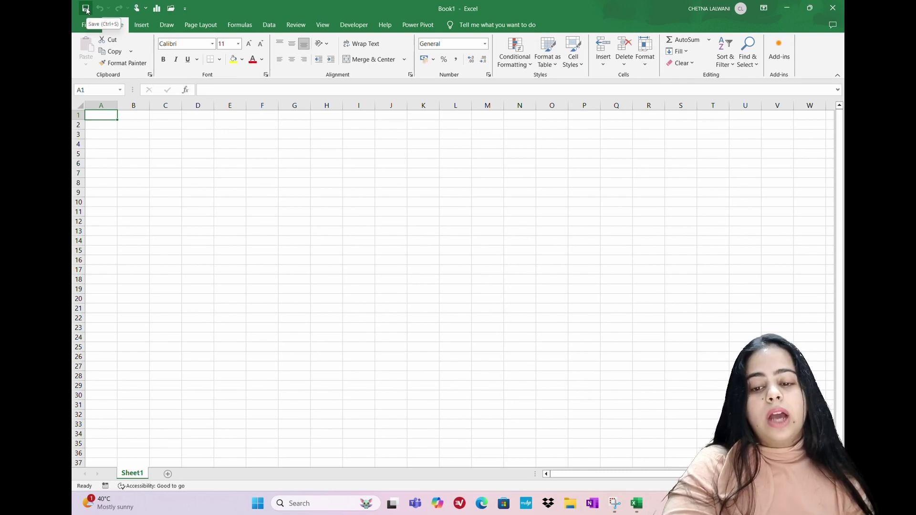
View the workbook's file commands and the page for opening files, and return to the worksheet.
click(87, 25)
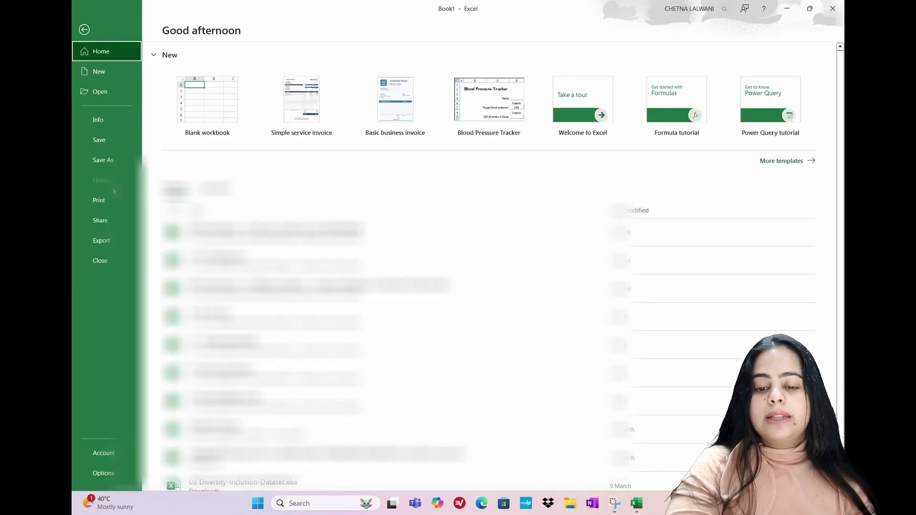
click(85, 29)
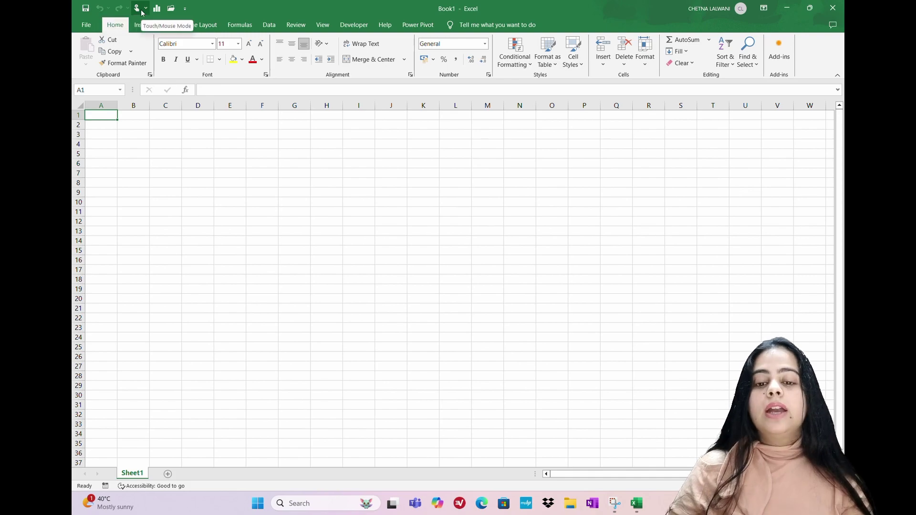
click(170, 8)
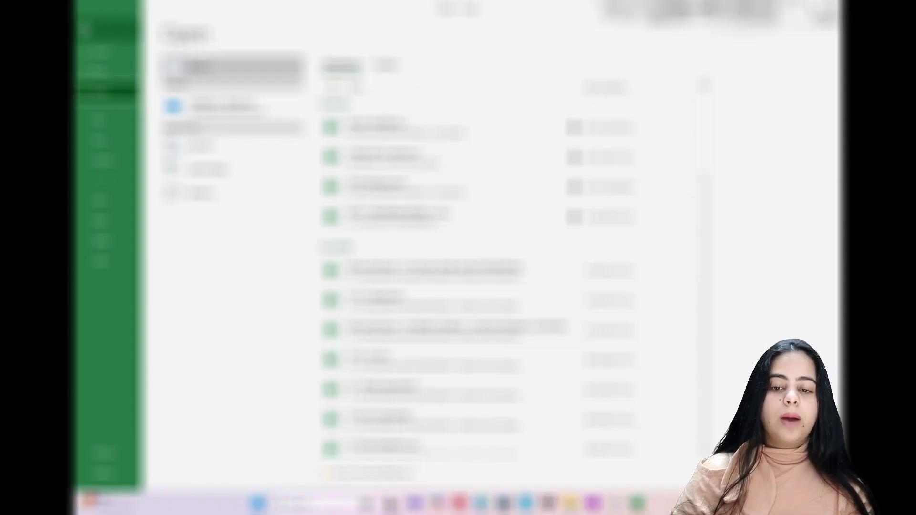
click(86, 29)
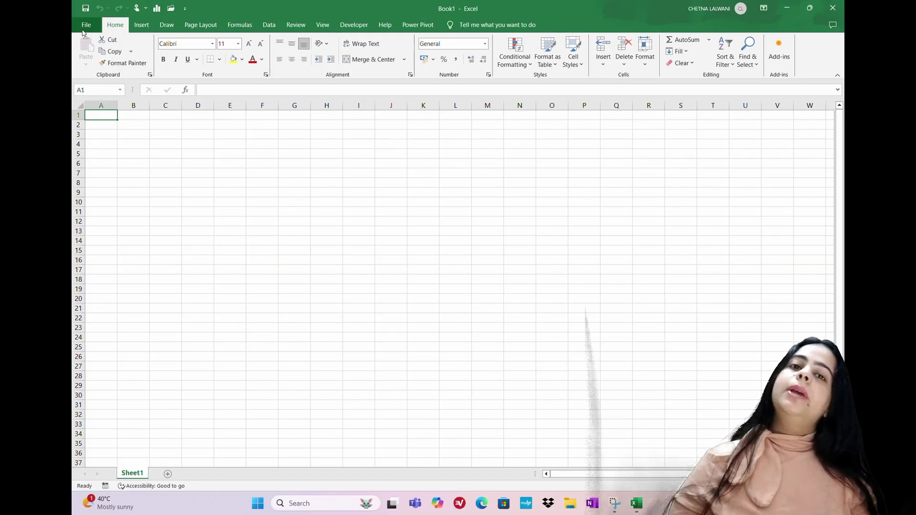
click(84, 28)
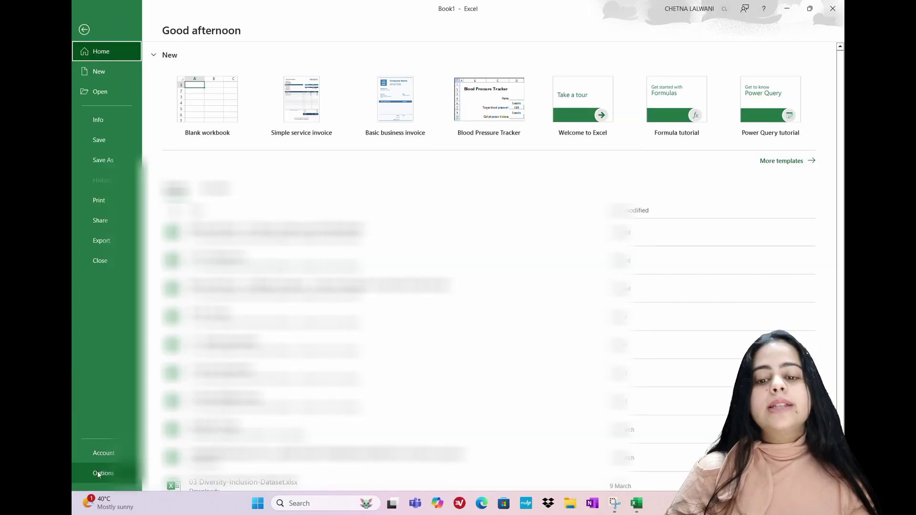
click(83, 31)
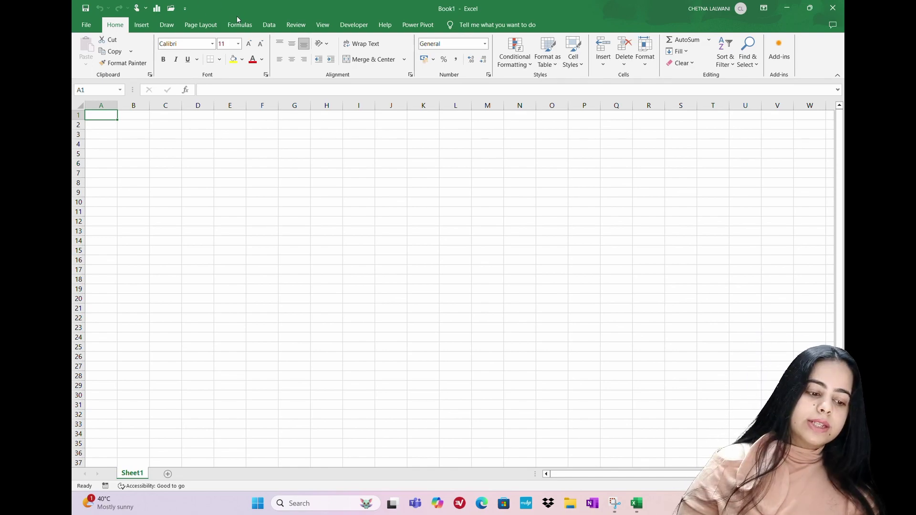
Add a second worksheet and open its name for editing, keeping the name Sheet2.
click(168, 474)
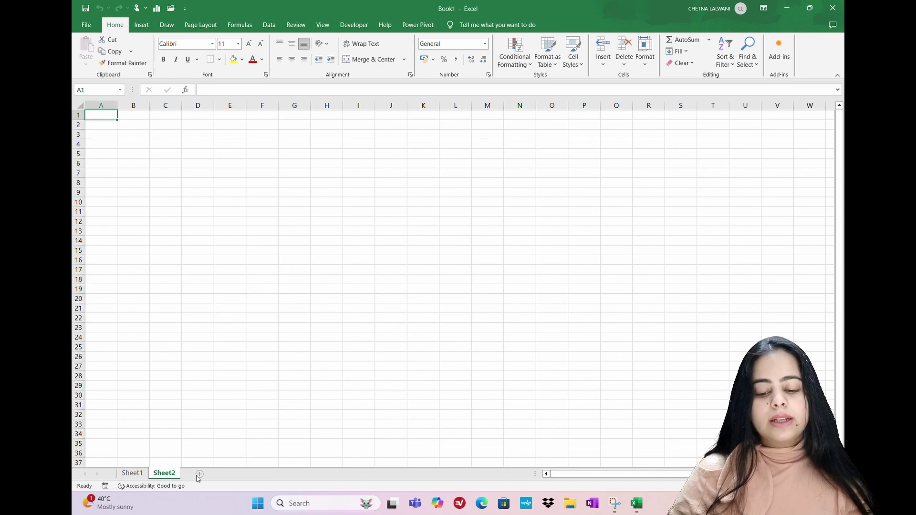
double_click(163, 474)
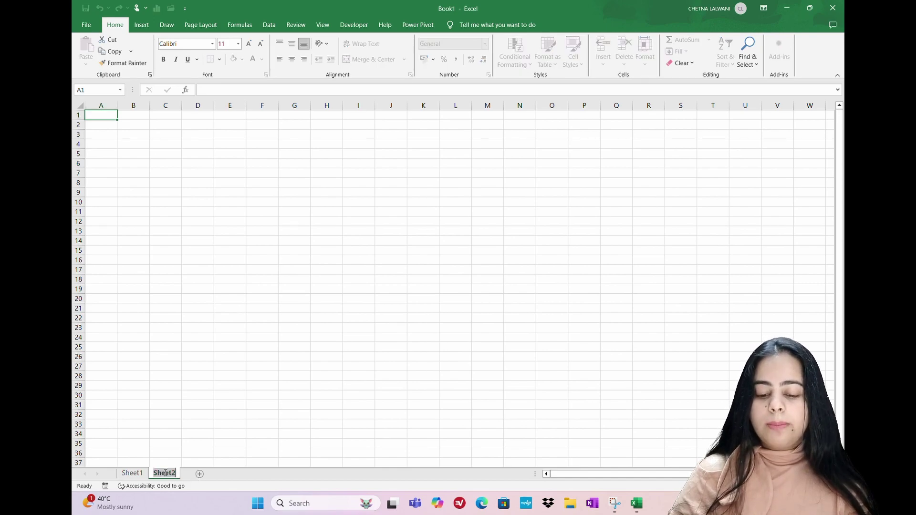
key(Return)
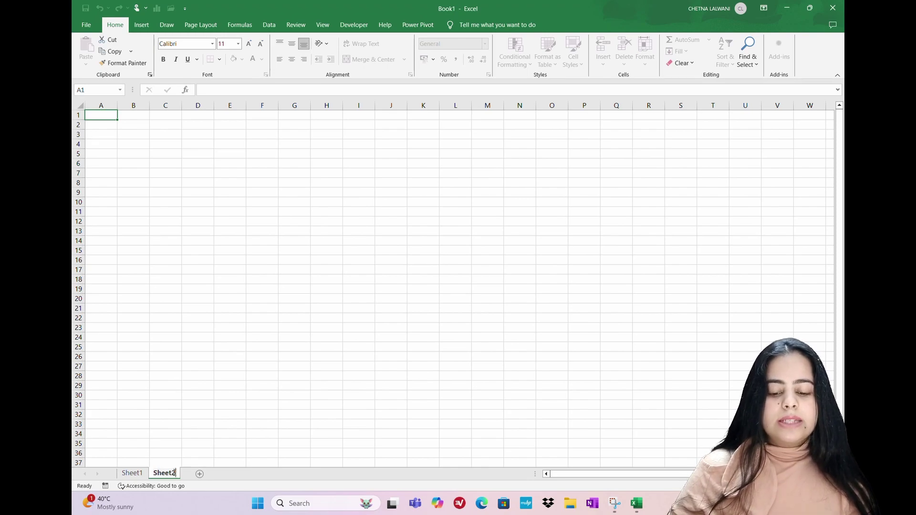
click(166, 473)
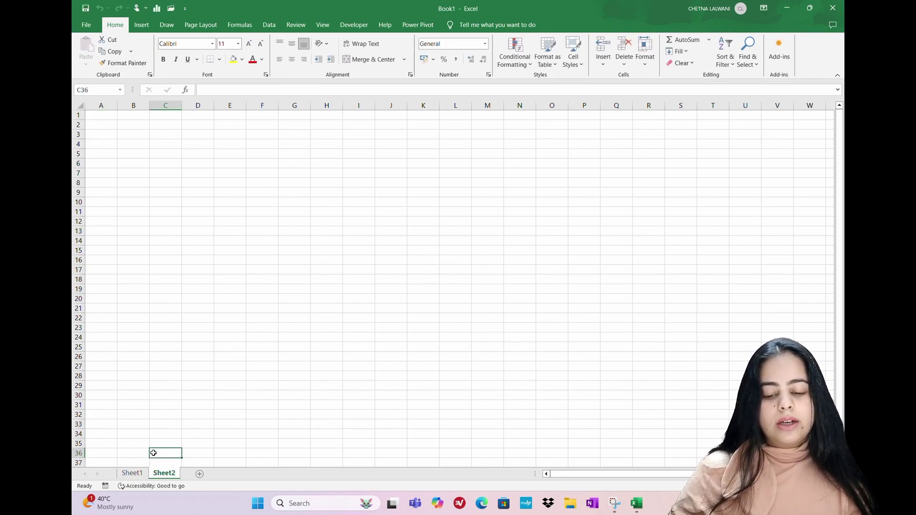
double_click(172, 474)
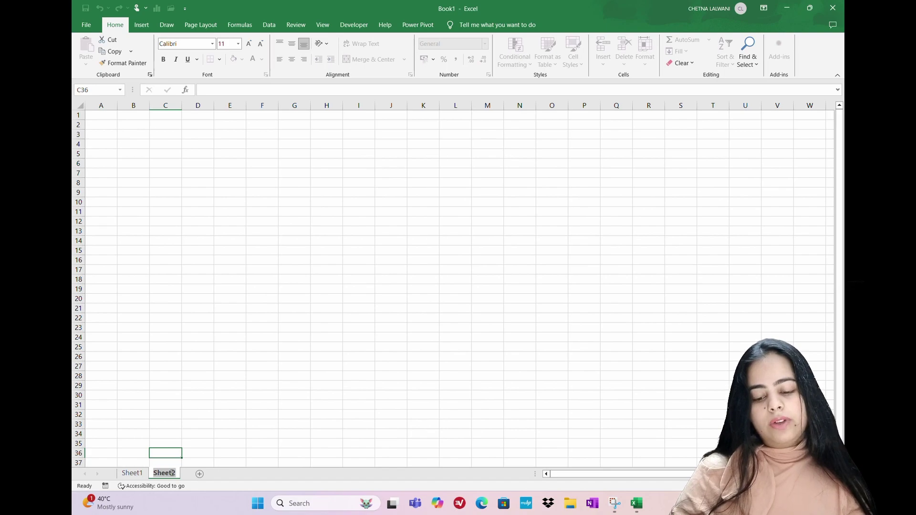
click(177, 461)
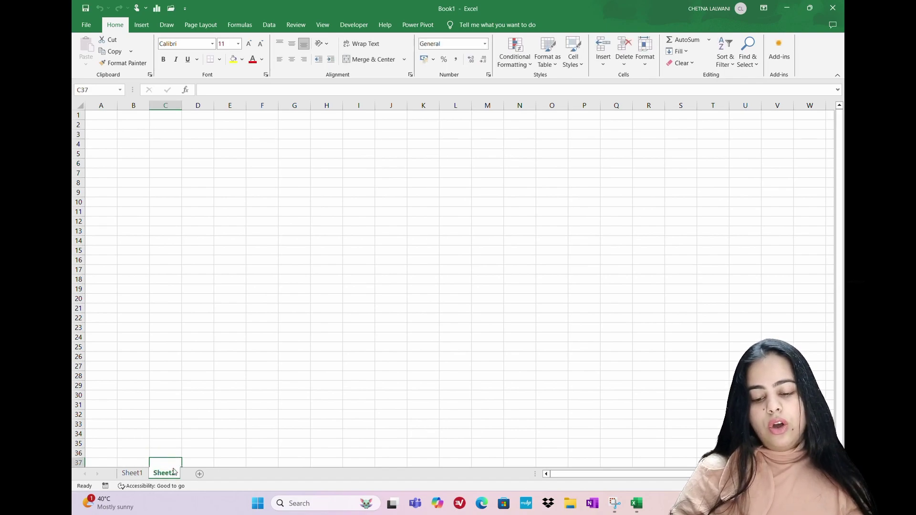
Set Sheet2 to be copied before Sheet1 with the Move or Copy command, and cancel the copy.
right_click(174, 472)
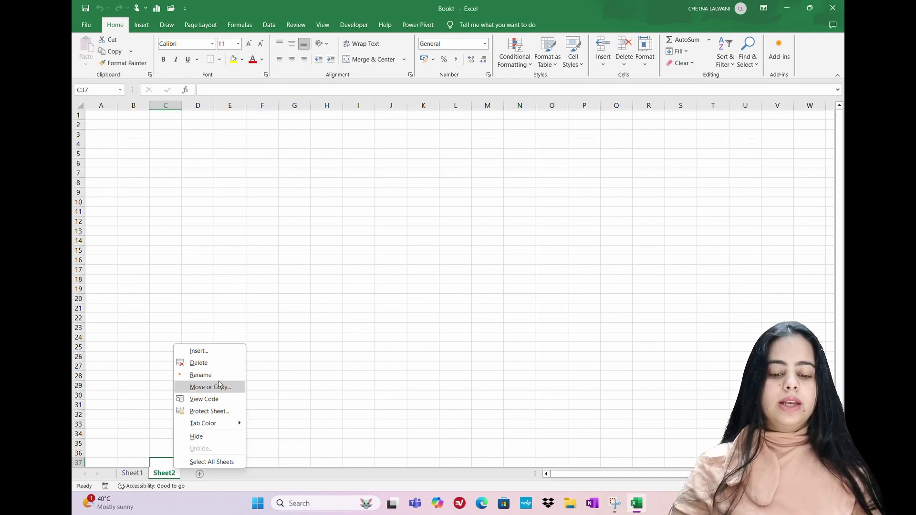
click(210, 387)
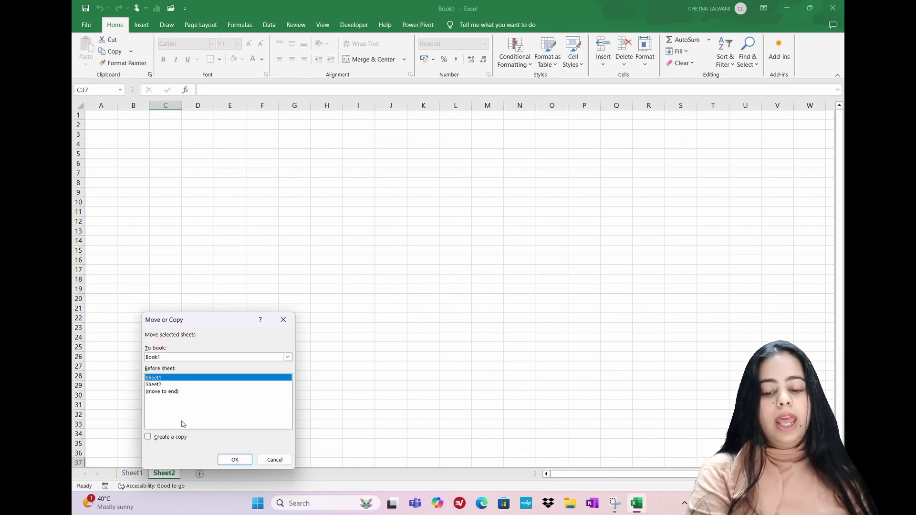
click(152, 439)
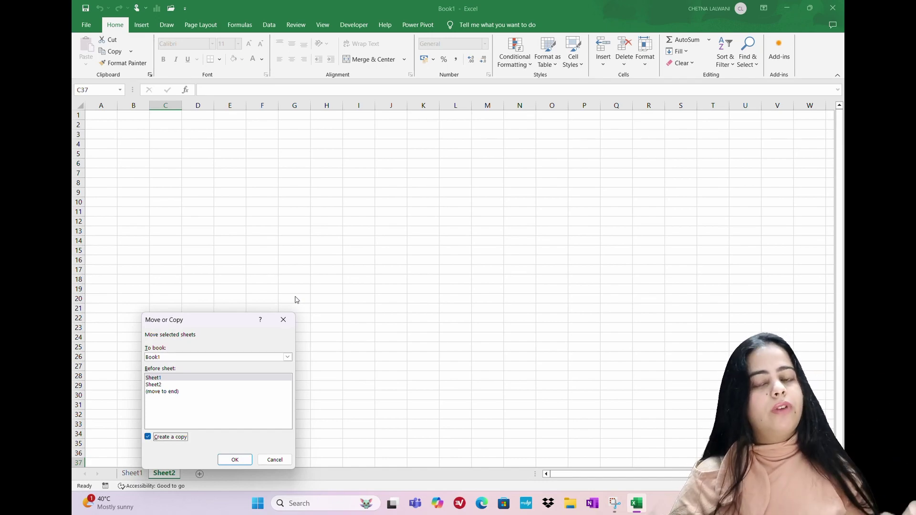
click(280, 460)
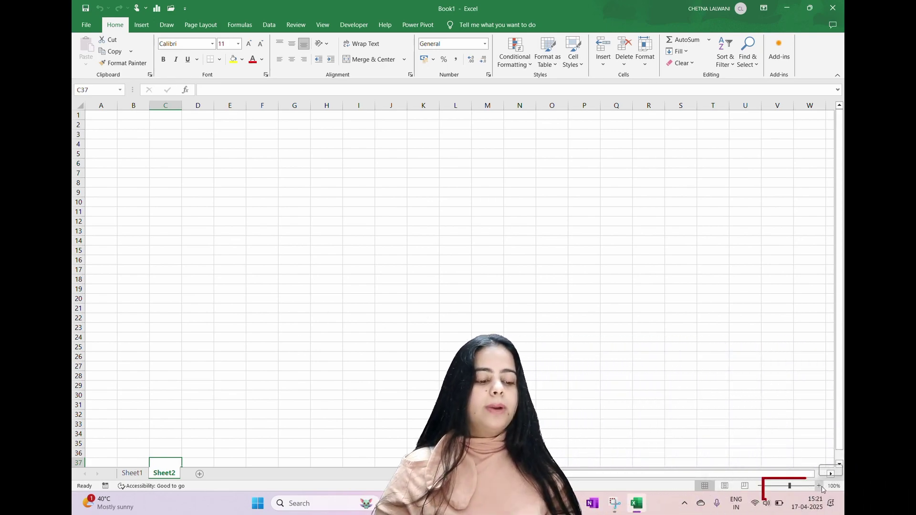
Zoom Sheet2 in to 190% and look at the enlarged cells from row 1.
click(820, 487)
click(820, 487)
click(821, 487)
click(821, 487)
click(820, 487)
click(820, 486)
click(821, 486)
click(820, 487)
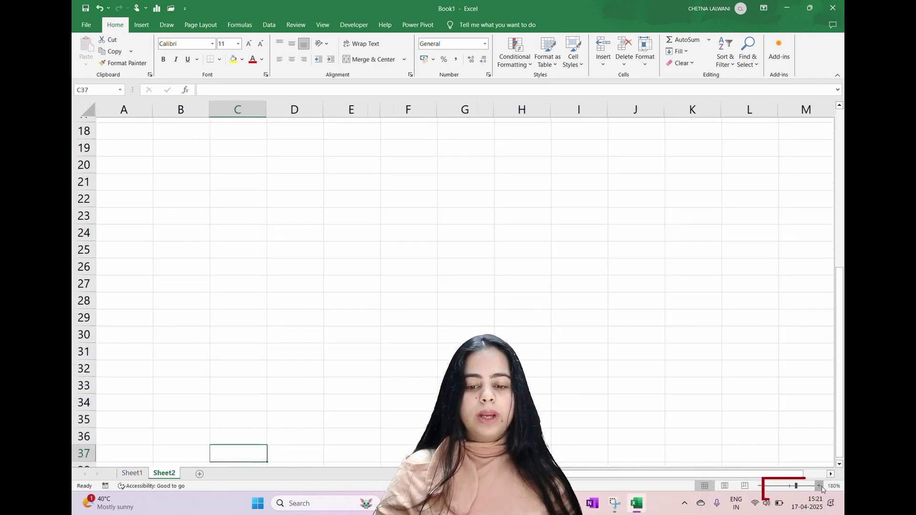
click(820, 487)
scroll(361, 303, up, 6)
scroll(361, 303, right, 1)
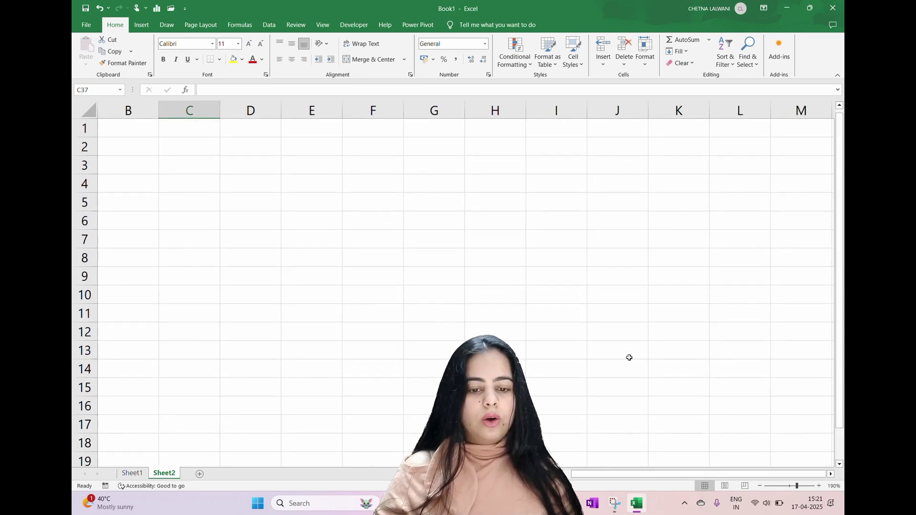
Zoom Sheet2 back out to 100%.
click(761, 486)
click(762, 486)
click(762, 487)
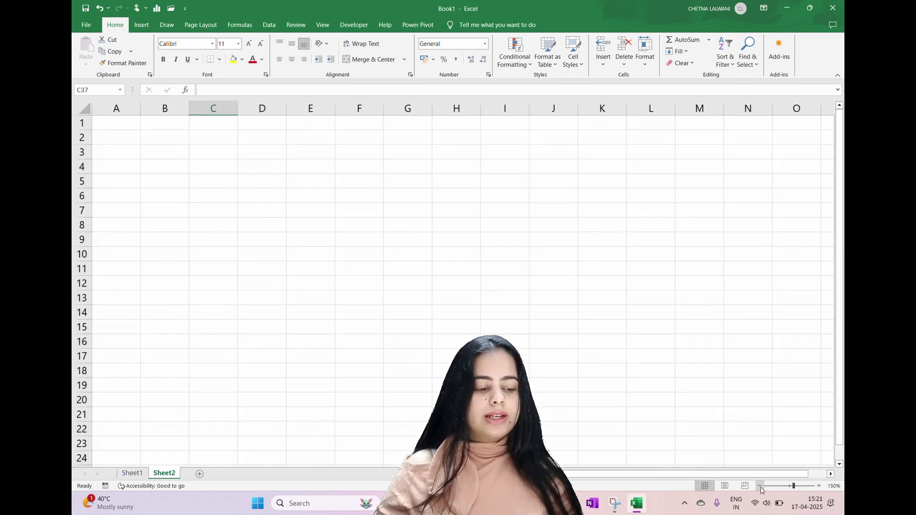
click(761, 487)
click(761, 486)
click(762, 487)
click(762, 487)
click(762, 487)
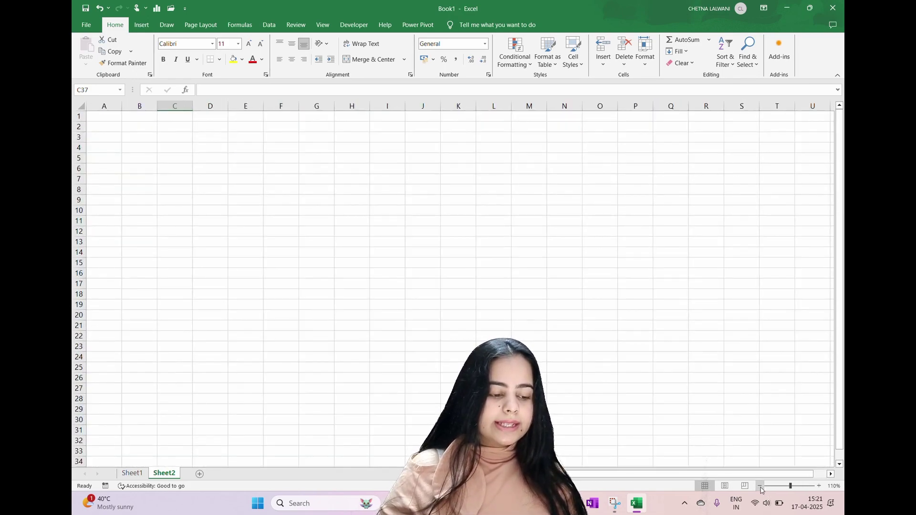
click(762, 487)
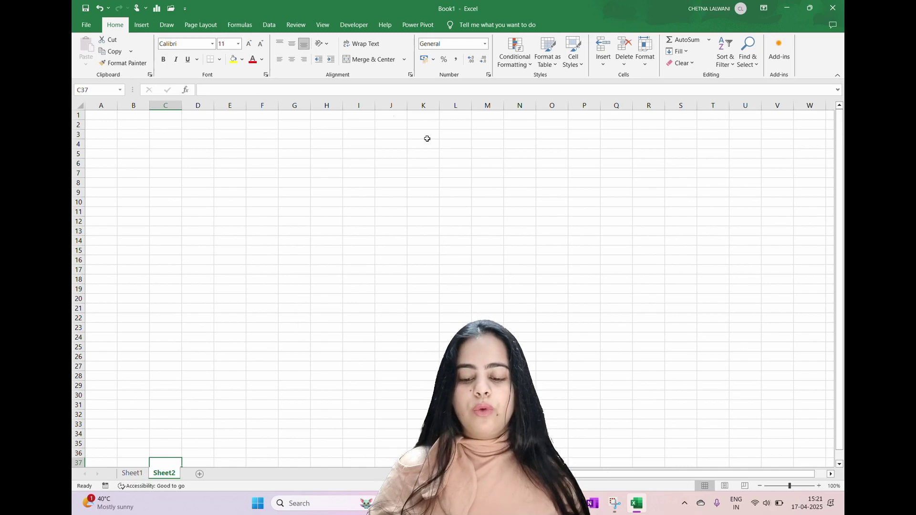
Zoom Sheet2 in to 170%.
click(819, 486)
click(819, 486)
click(818, 487)
click(819, 486)
click(819, 486)
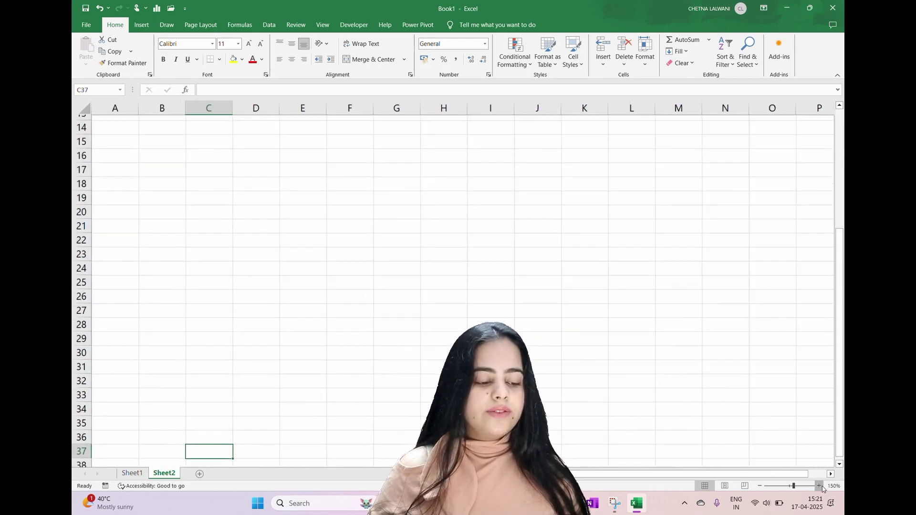
click(819, 486)
click(818, 486)
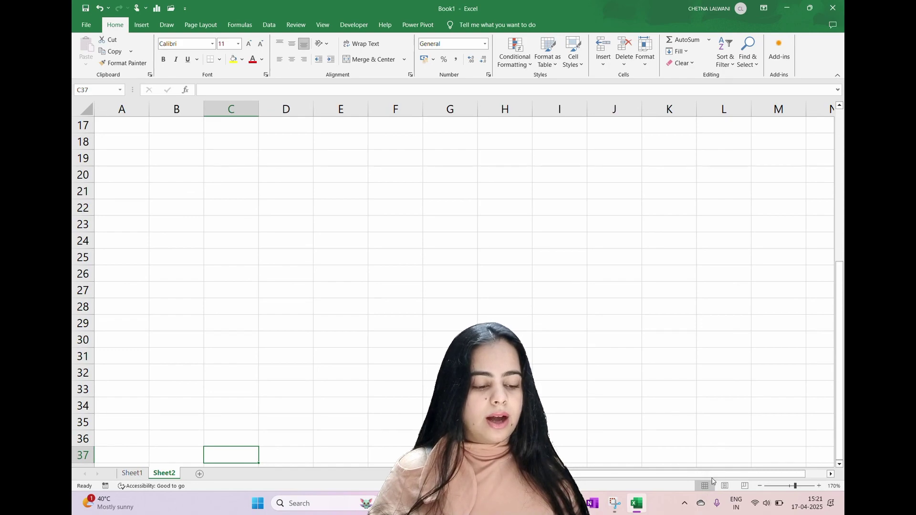
Scroll the enlarged Sheet2 sideways and vertically, ending with column A and row 1 in view.
drag(765, 476, 811, 475)
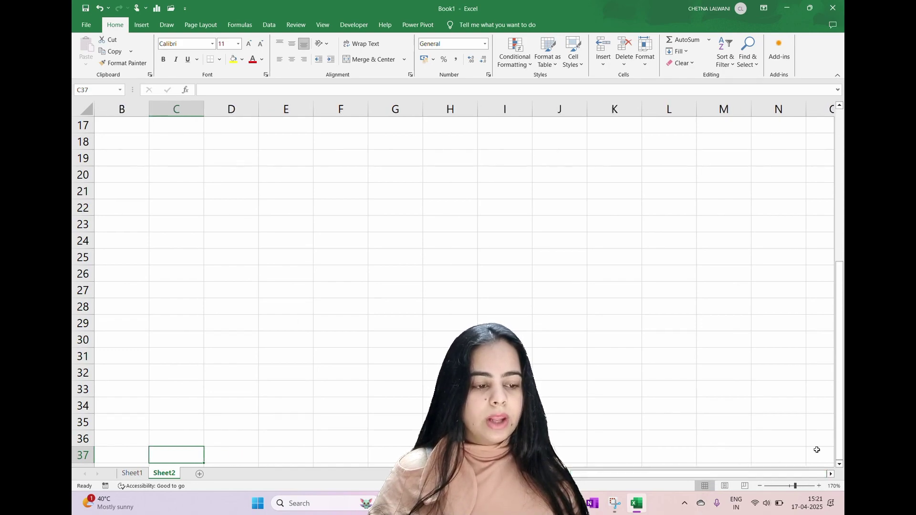
drag(842, 315, 747, 184)
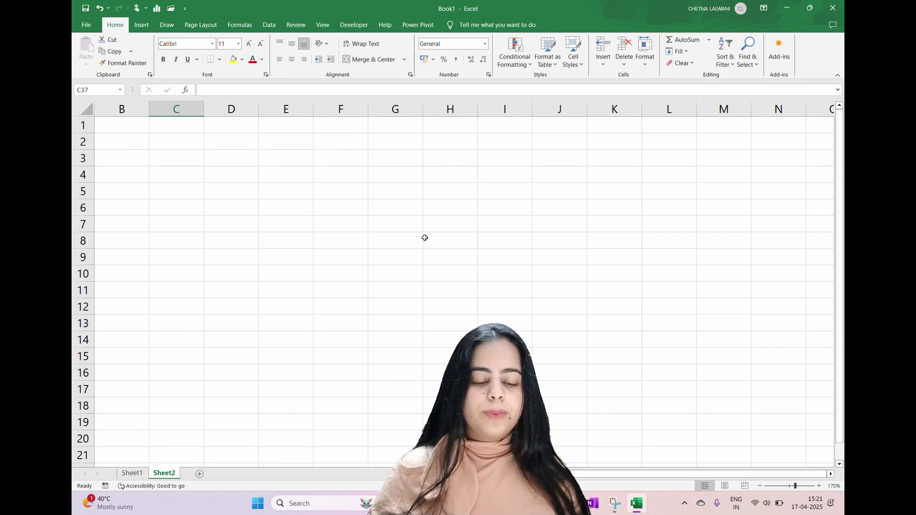
key(ctrl+BackSpace)
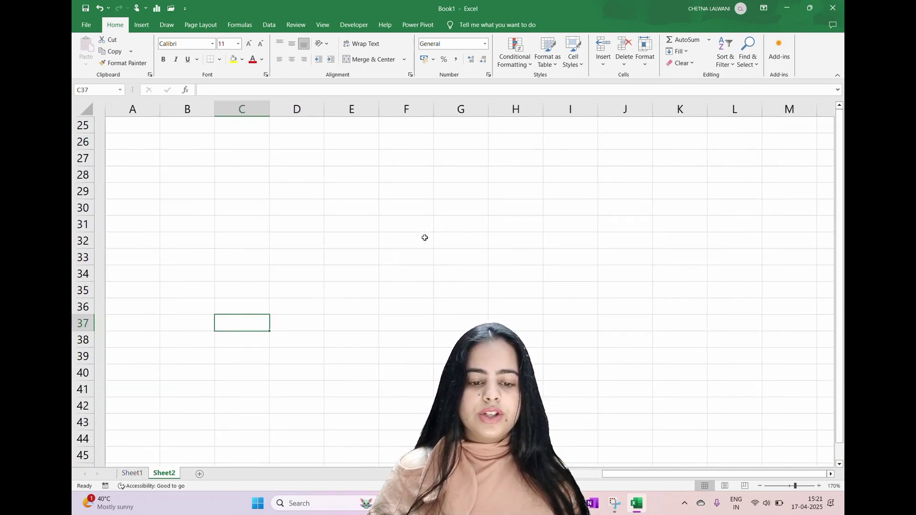
scroll(425, 238, up, 8)
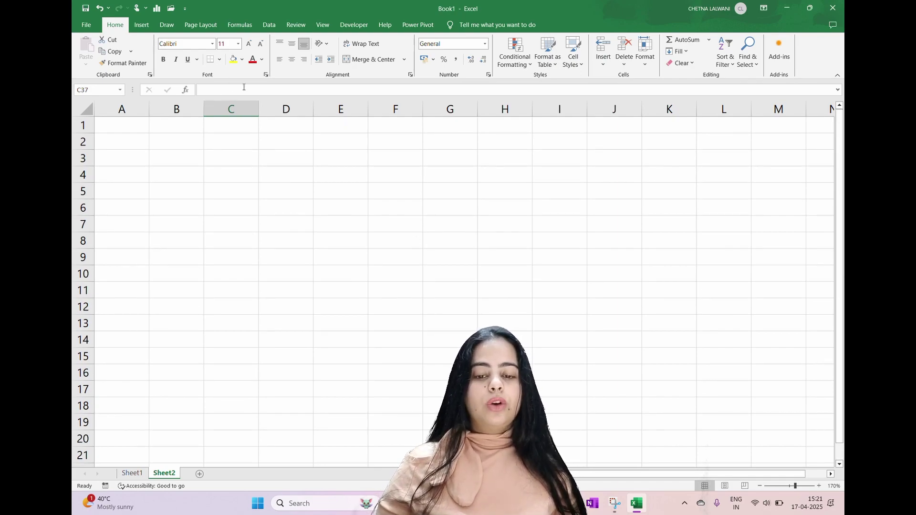
Zoom Sheet2 out to 90% and bring it back to 100%.
click(760, 486)
click(760, 485)
click(761, 486)
click(761, 486)
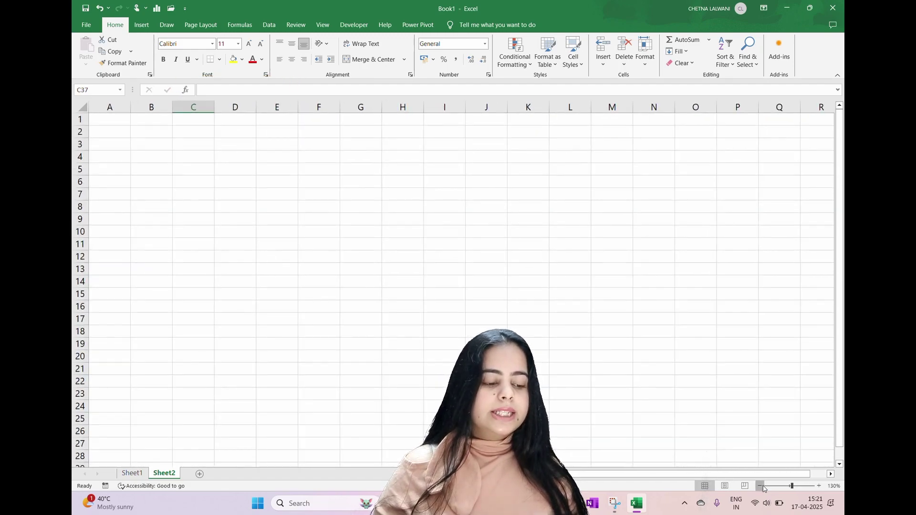
click(761, 486)
click(761, 486)
click(761, 487)
click(761, 486)
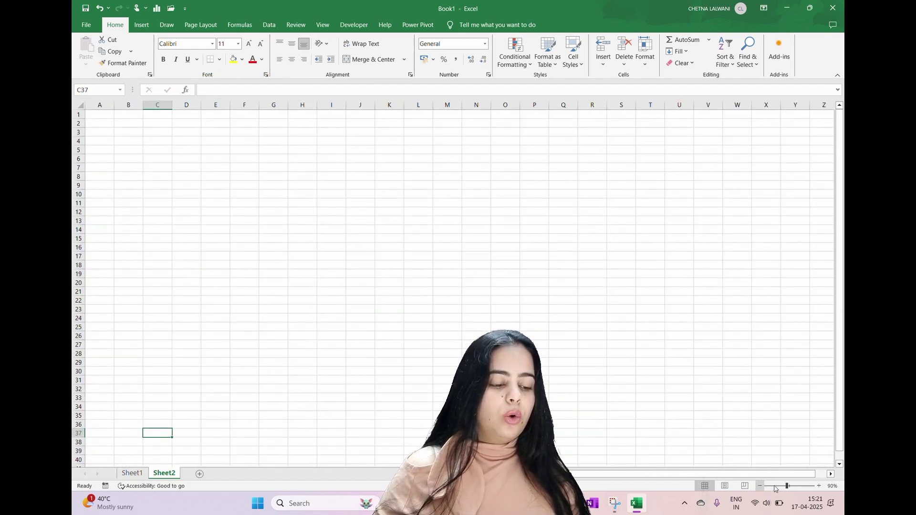
click(820, 486)
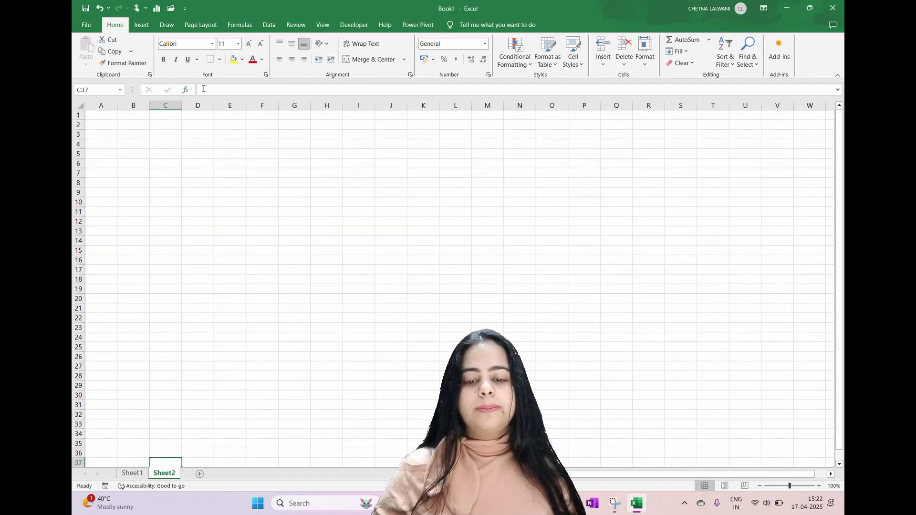
Enter the number 3 in cell A1 and the formula =1+2 in cell A2 of Sheet2.
click(113, 115)
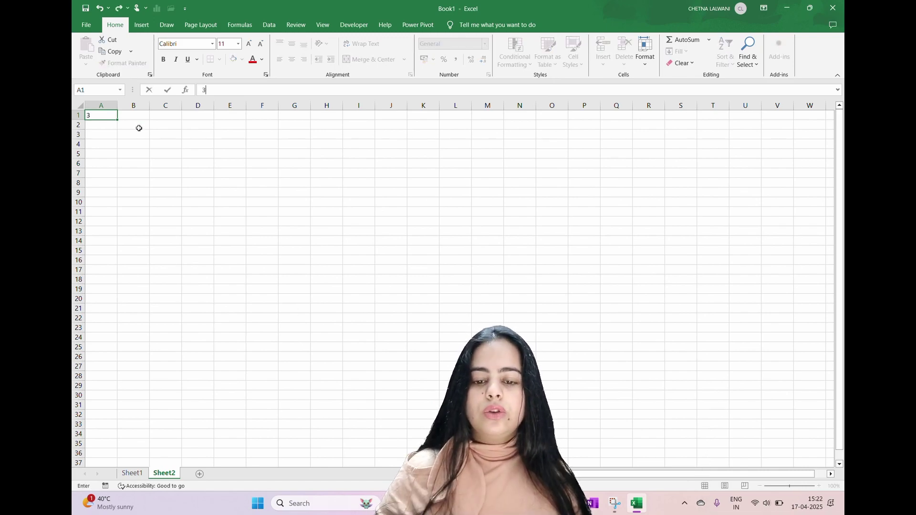
click(108, 123)
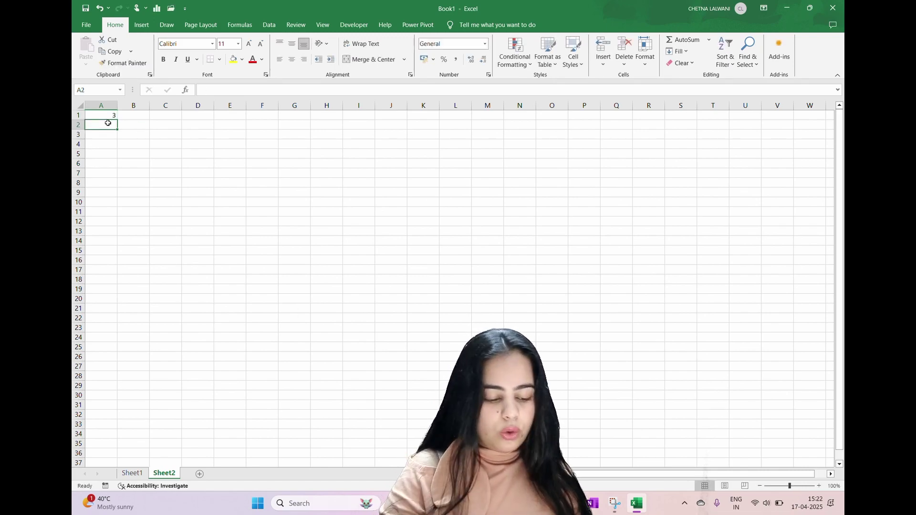
text(1+2)
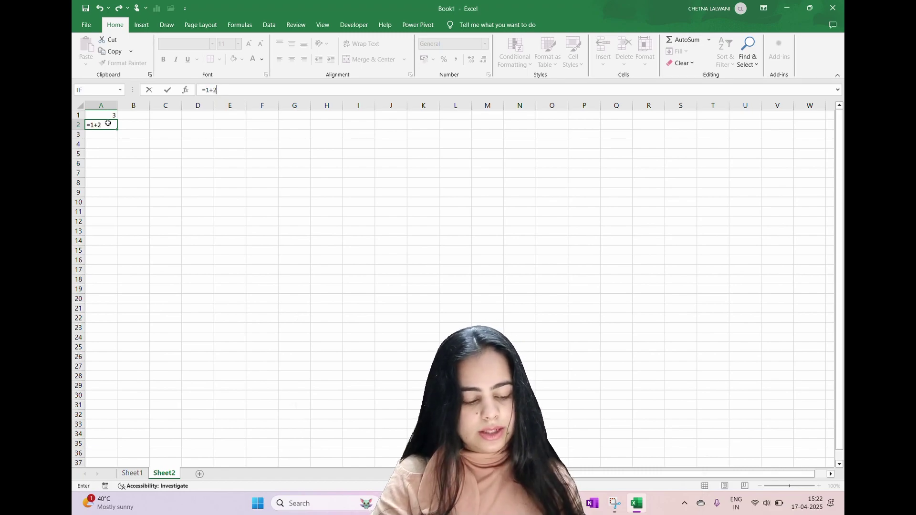
key(Return)
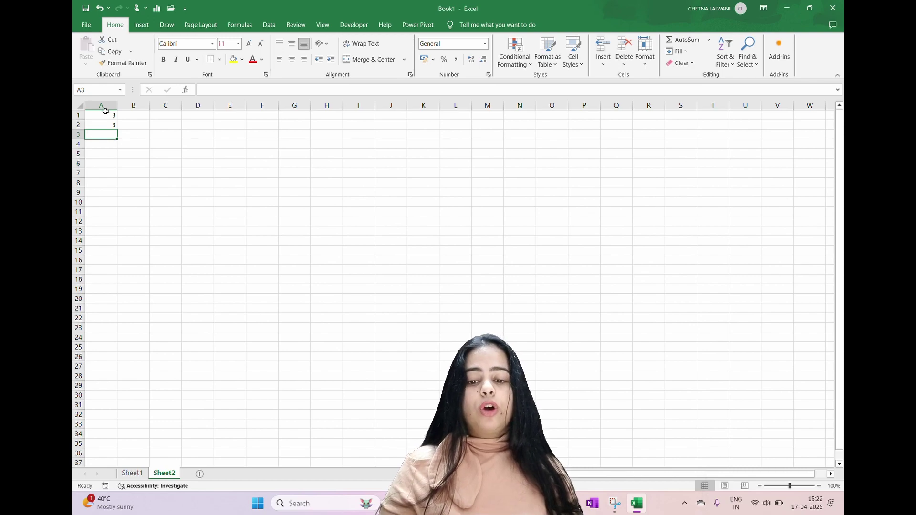
Compare the underlying contents of cells A1 and A2 in the formula bar, and clear both cells.
click(105, 113)
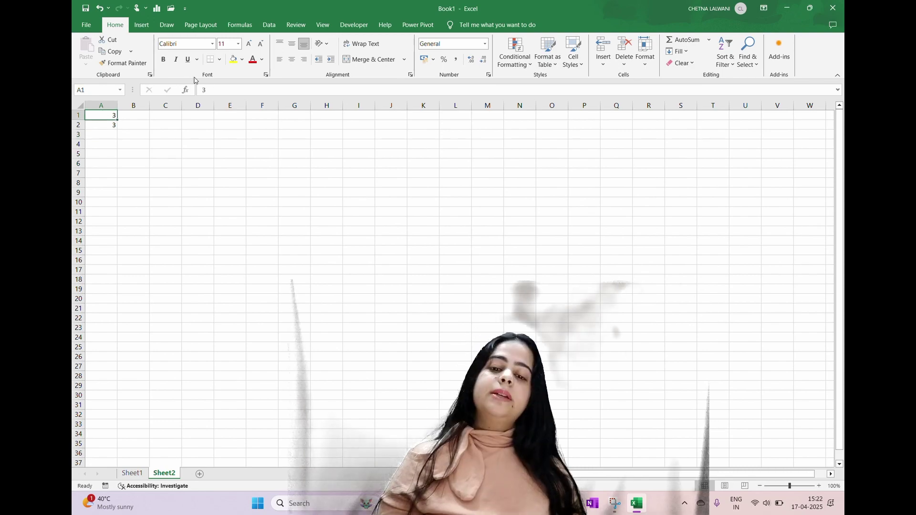
click(111, 125)
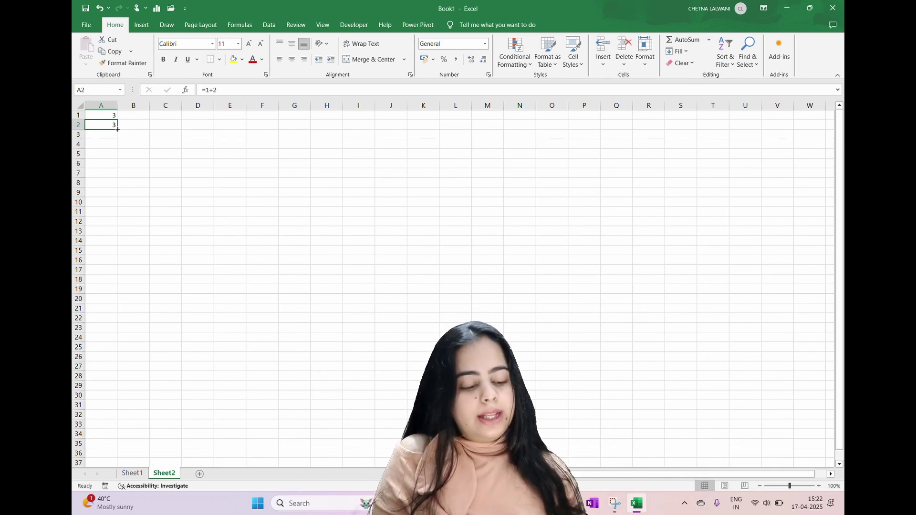
key(BackSpace)
click(108, 115)
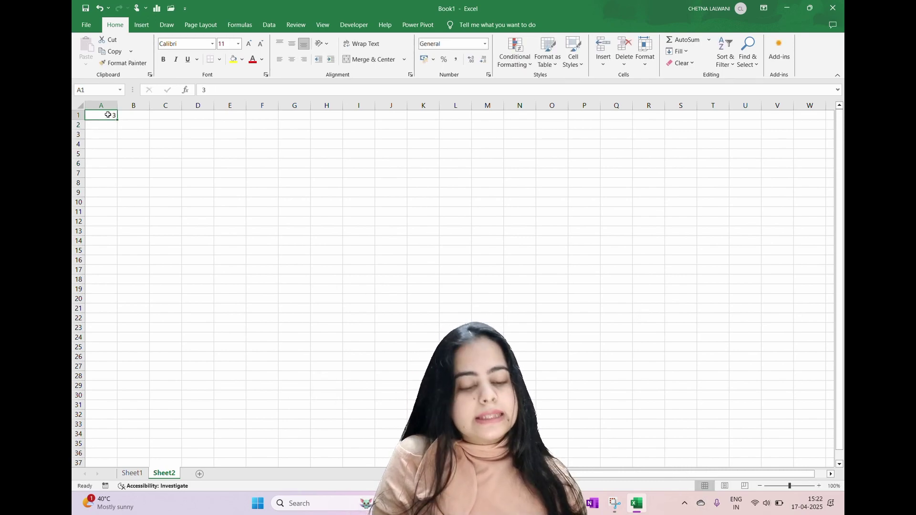
key(BackSpace)
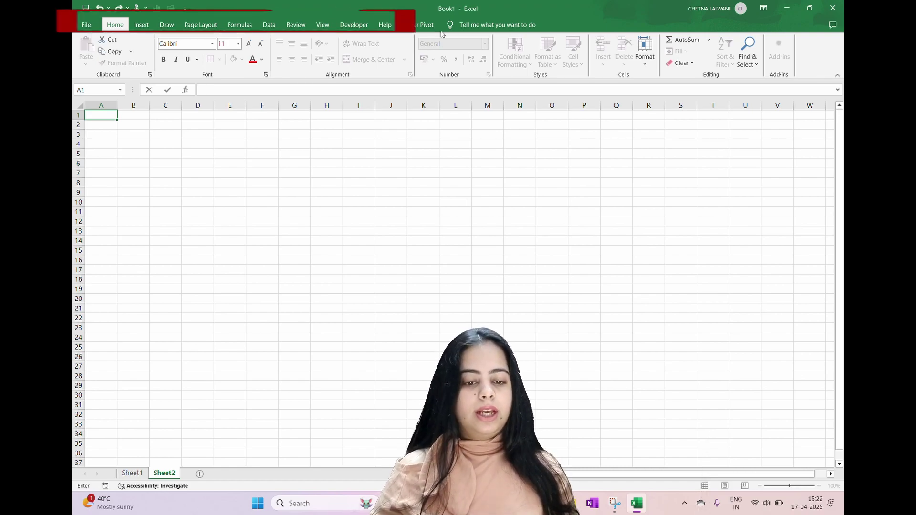
Look over the Insert and Draw command sets and return to the Home commands.
click(149, 26)
click(167, 25)
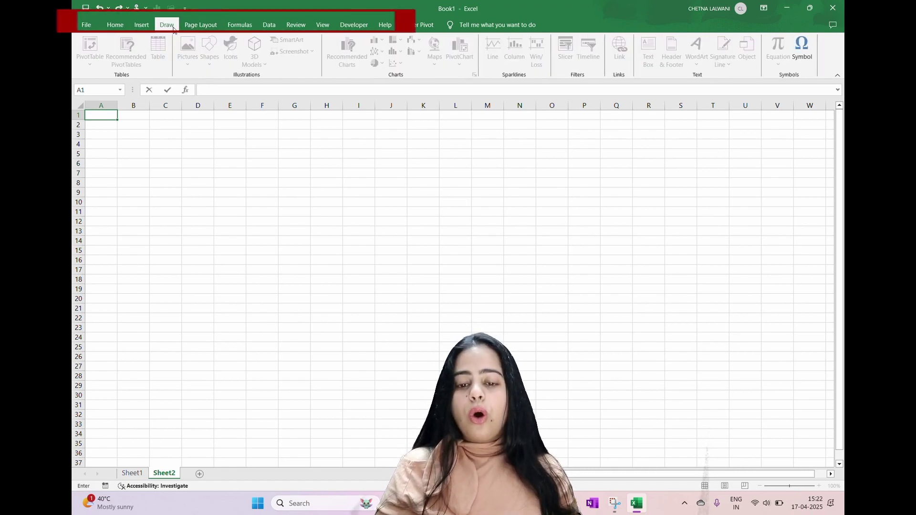
click(106, 26)
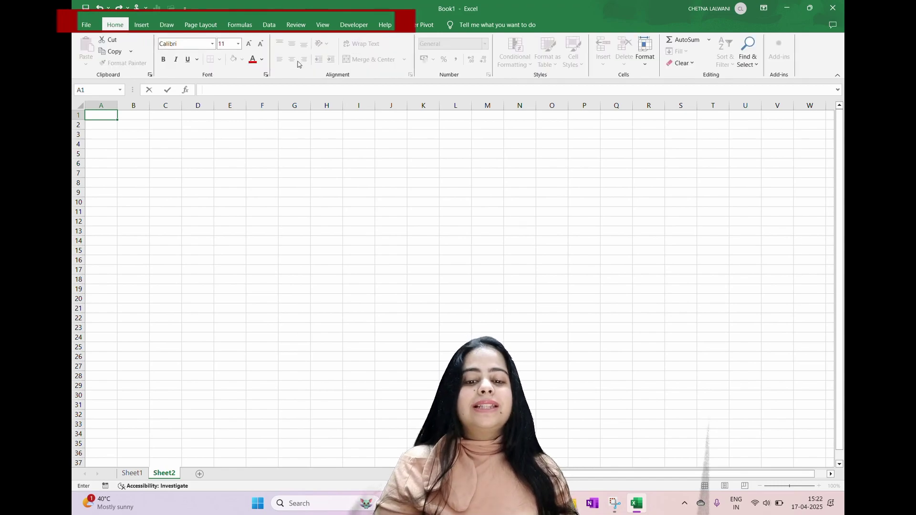